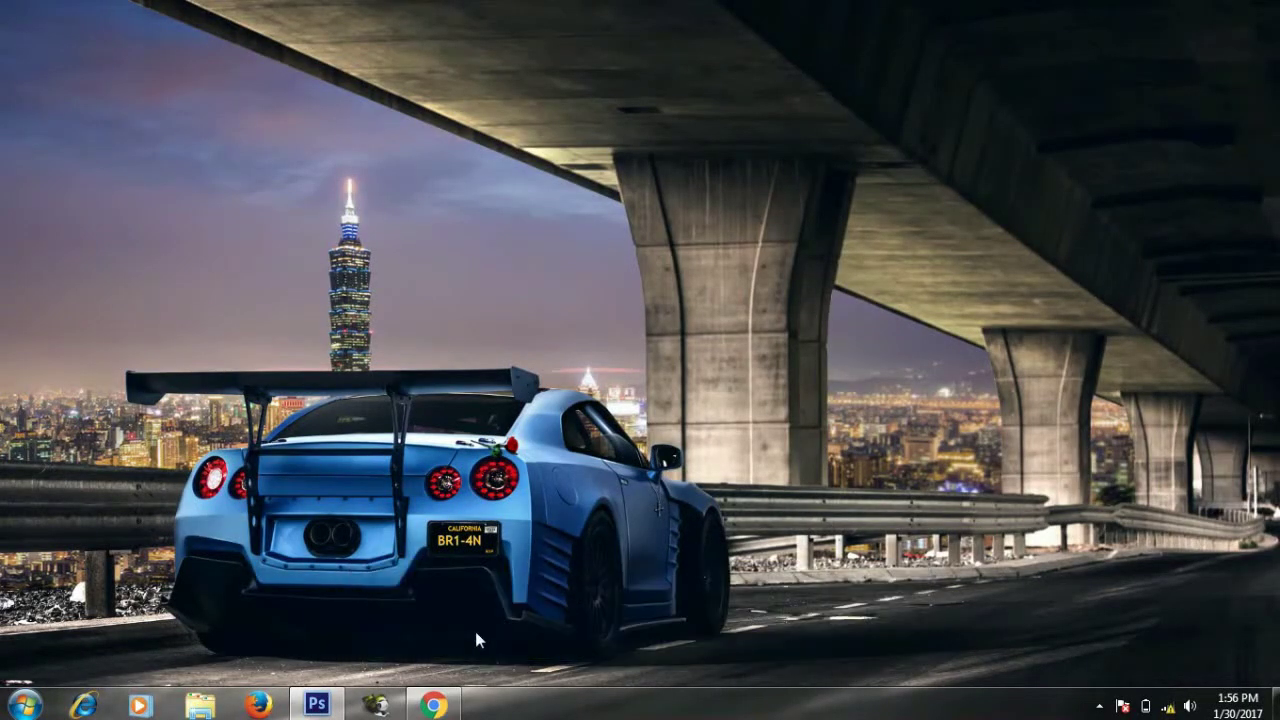
# - Restore the running Photoshop window from the Windows taskbar
pyautogui.click(316, 704)
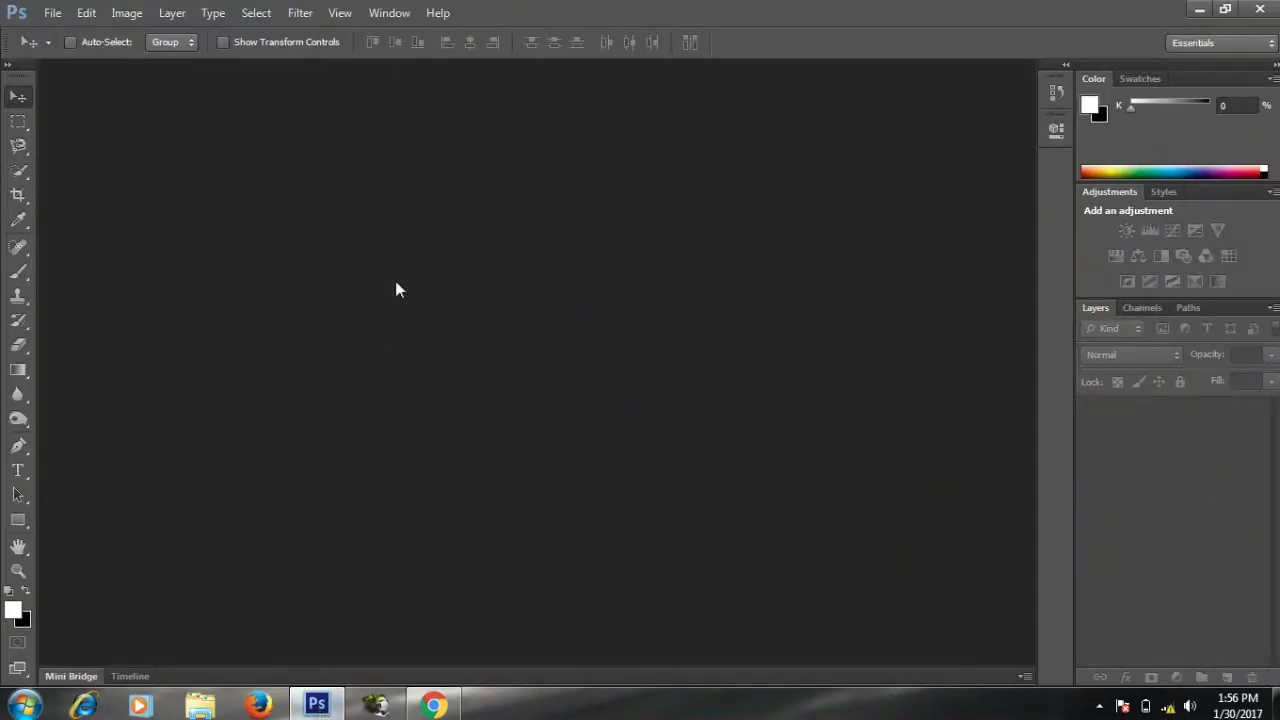
# - Open 12-beach-sea-photography.jpg, accepting the default Camera Raw settings
pyautogui.click(52, 13)
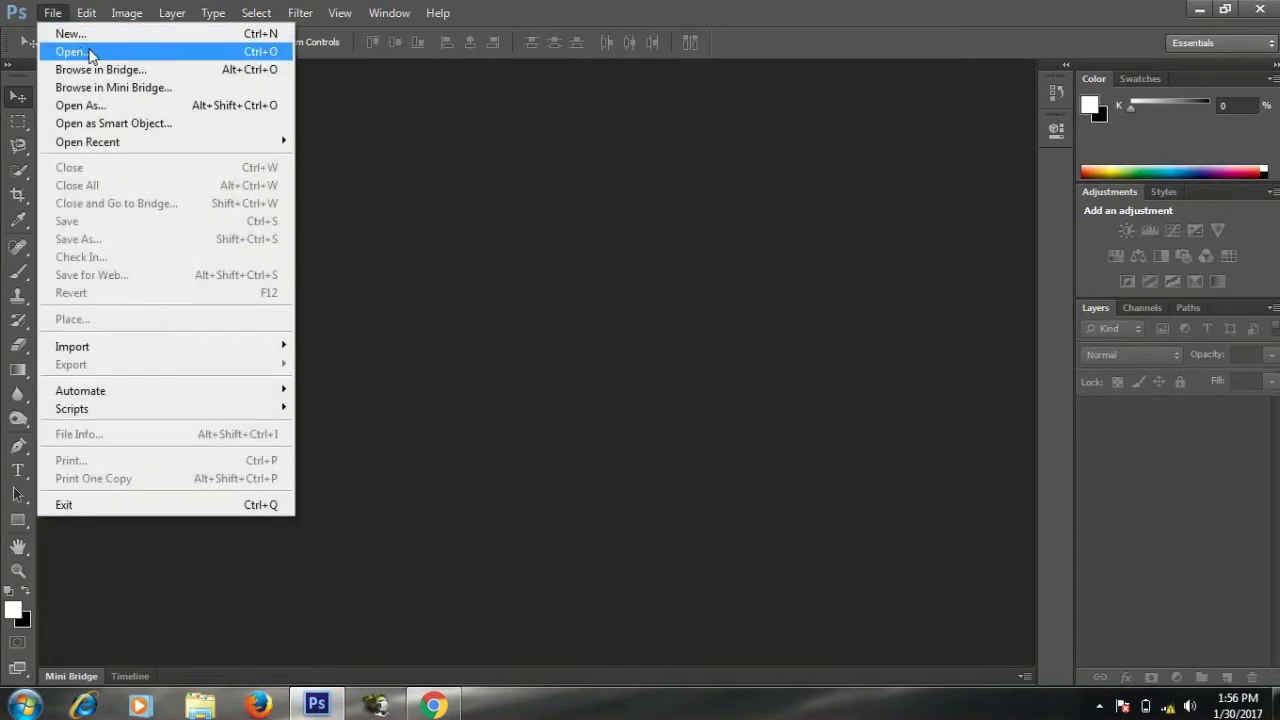
pyautogui.click(89, 51)
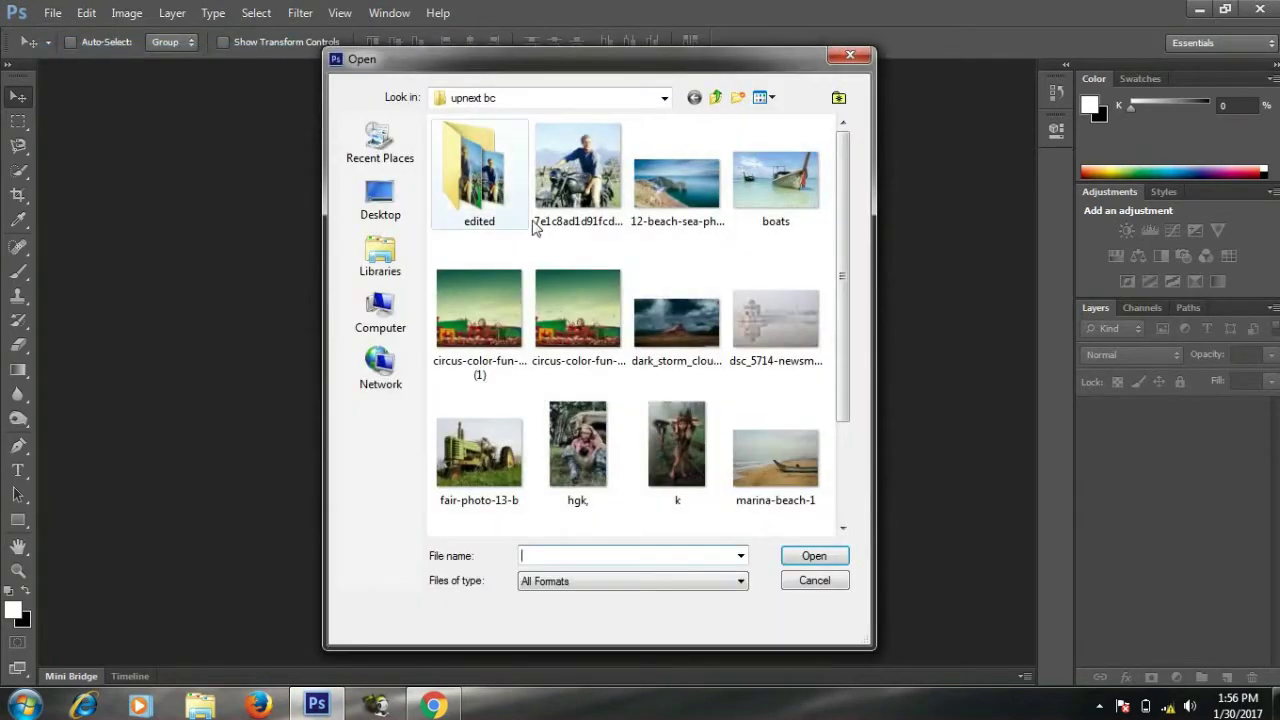
pyautogui.click(670, 205)
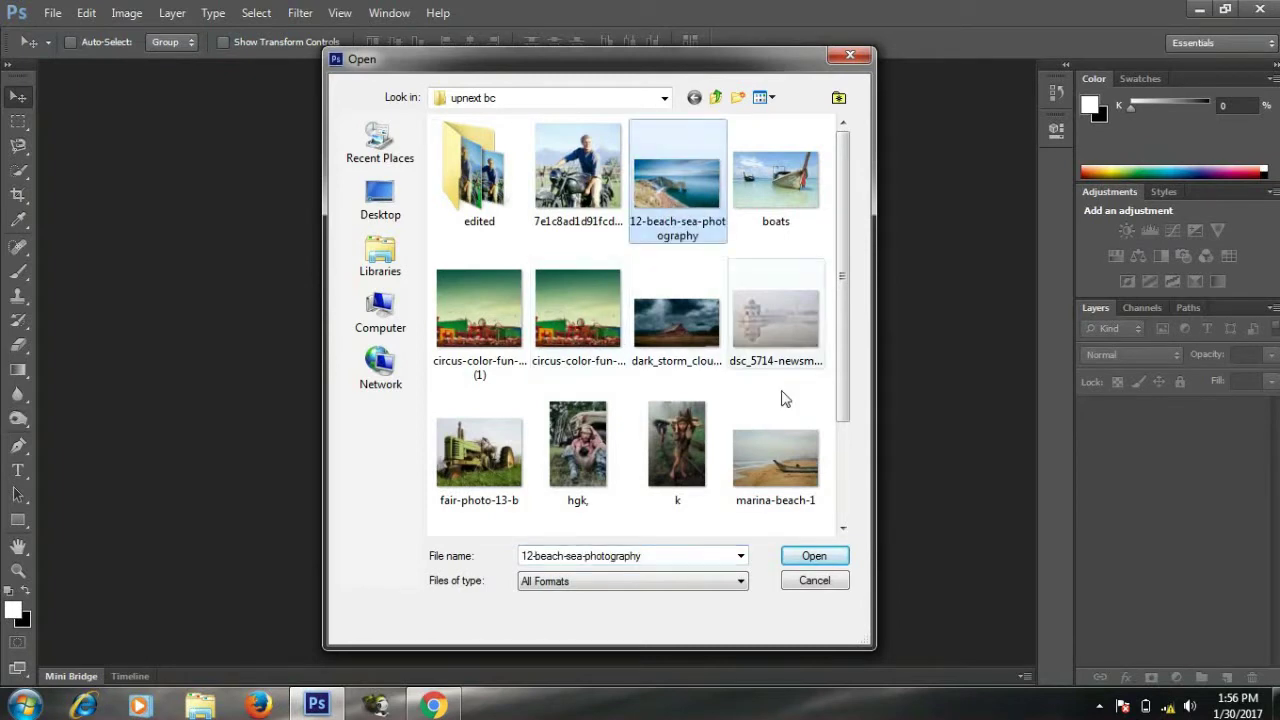
pyautogui.click(834, 560)
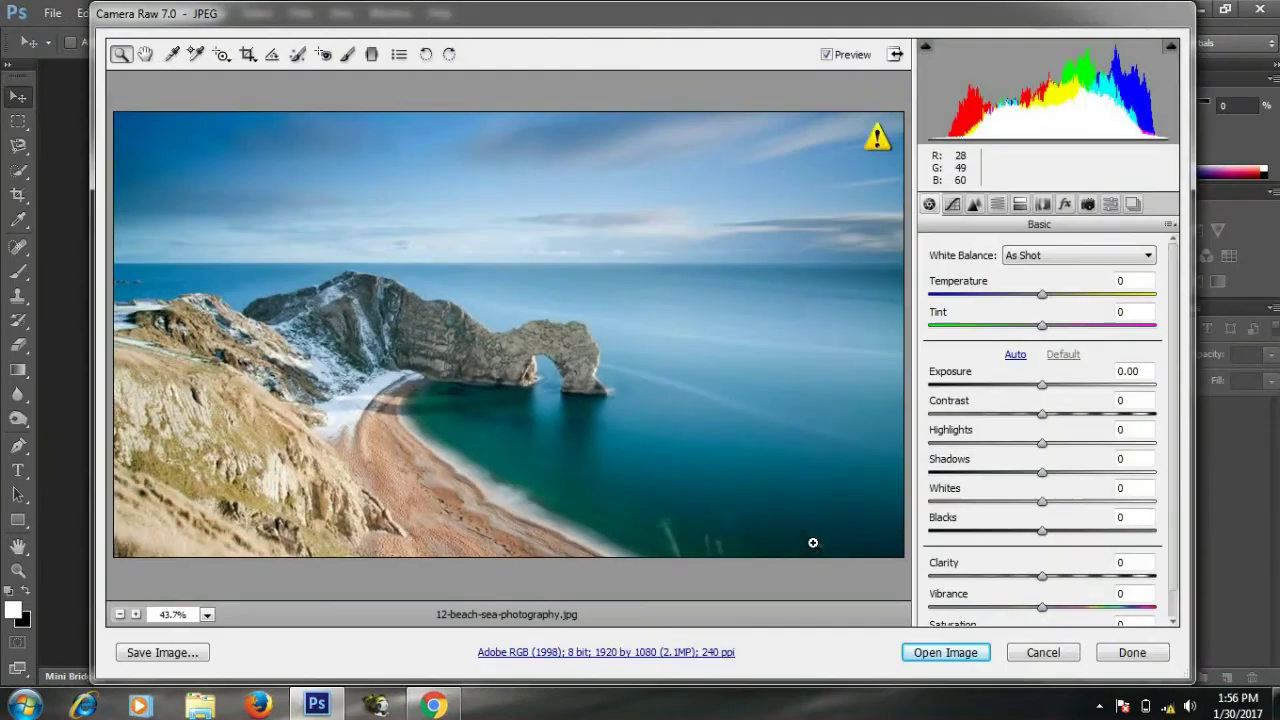
pyautogui.click(960, 655)
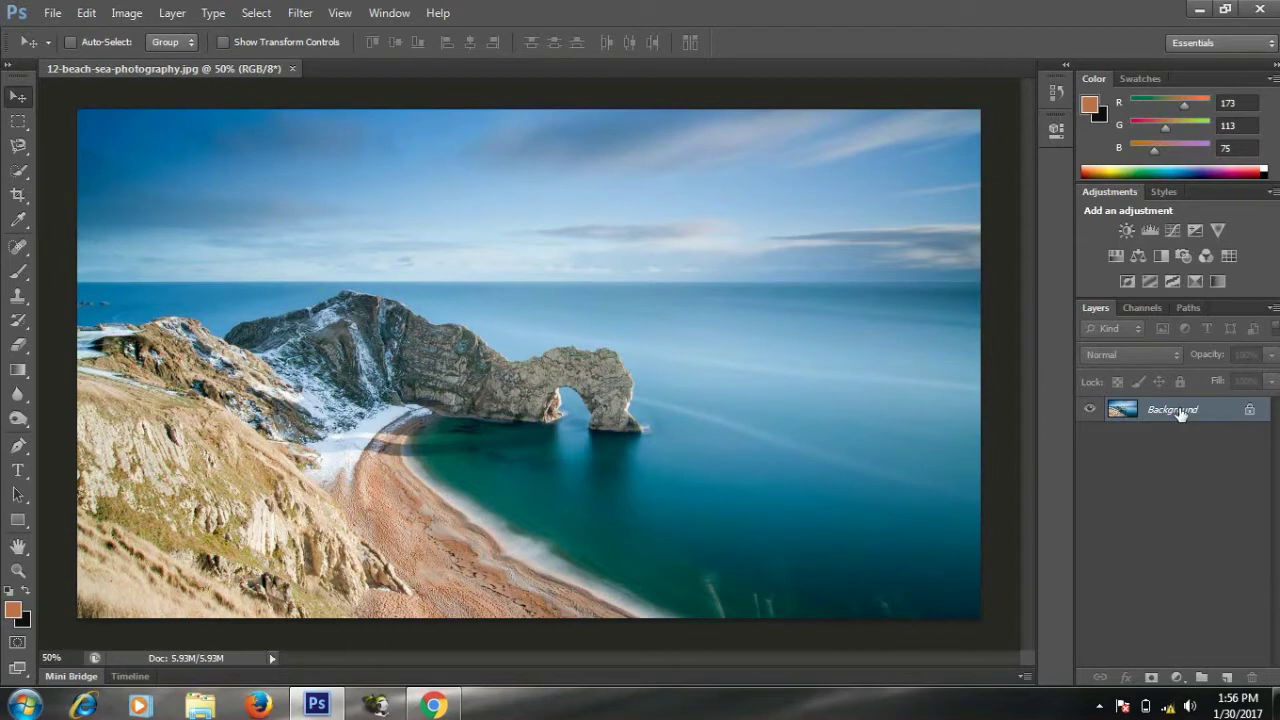
# - Duplicate the Background layer into a new Background copy layer
pyautogui.rightClick(1181, 414)
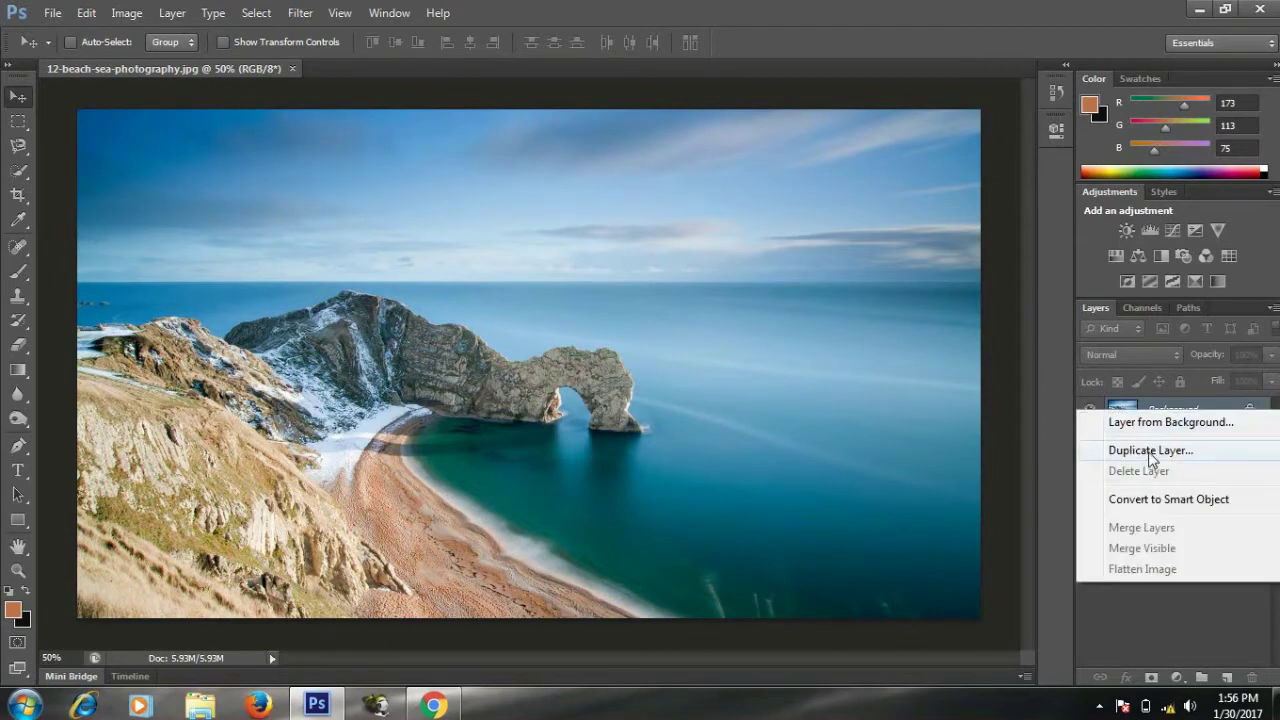
pyautogui.click(1152, 451)
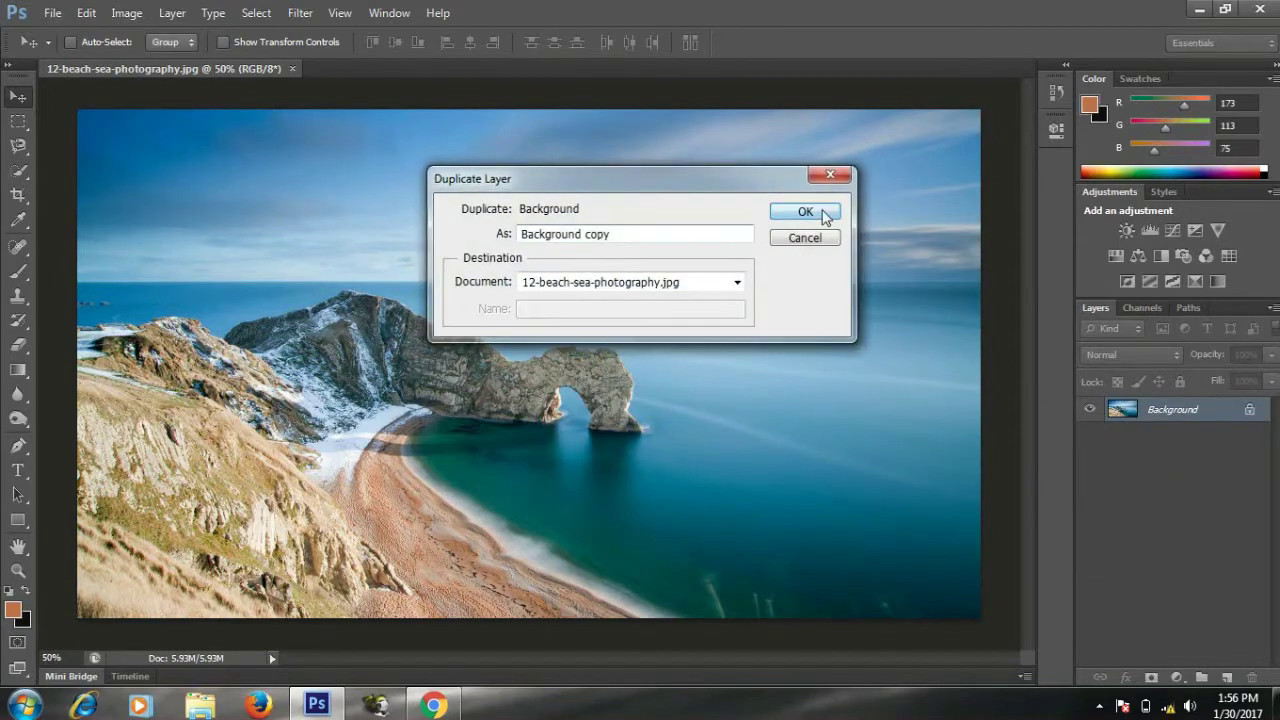
pyautogui.click(826, 218)
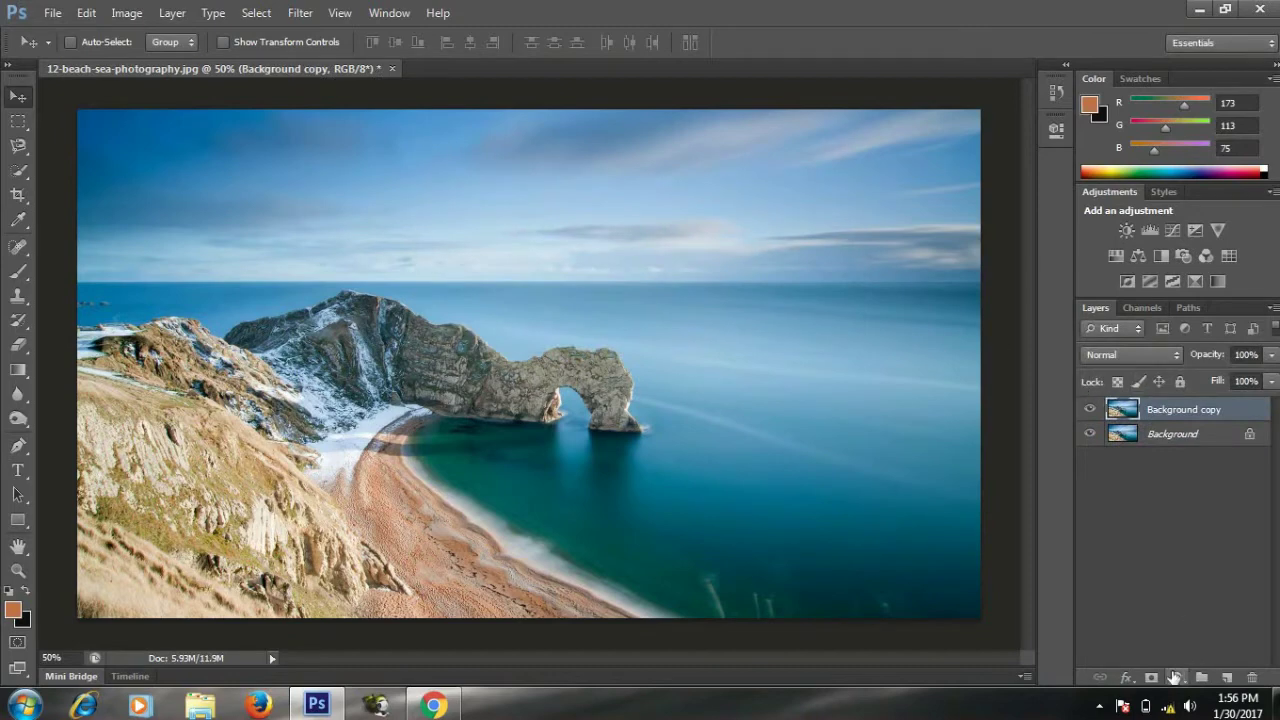
pyautogui.click(1175, 677)
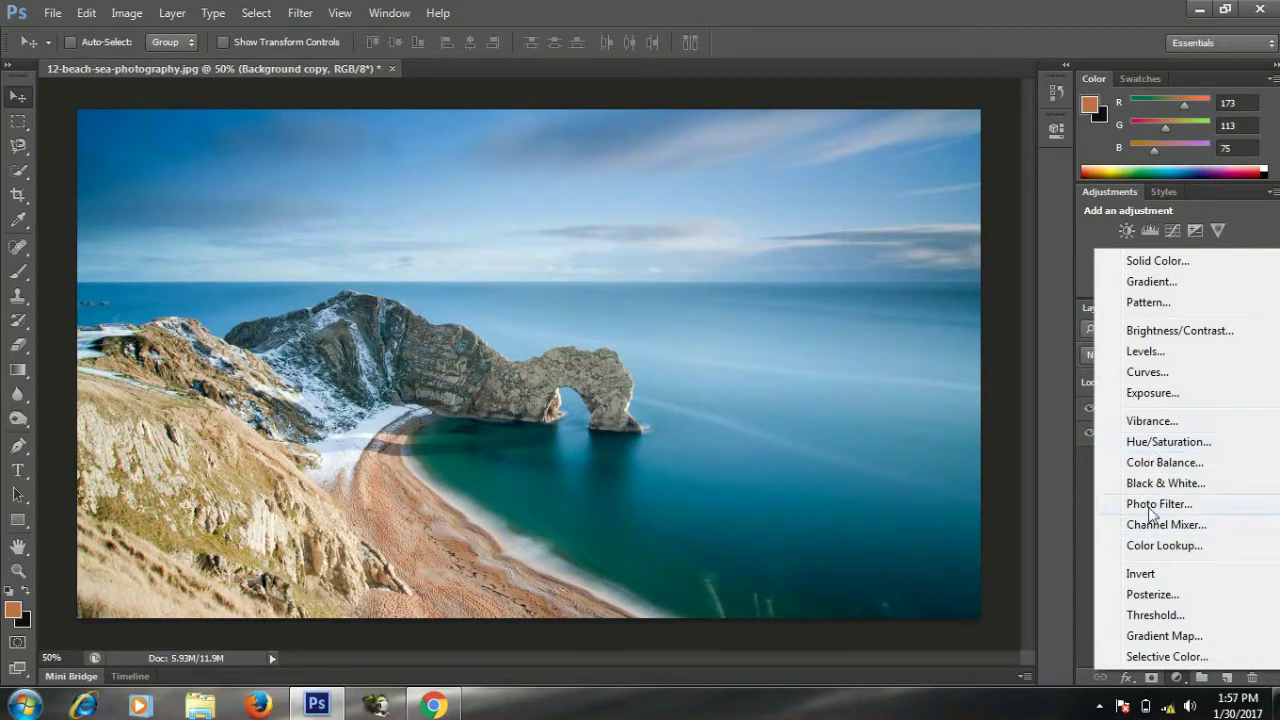
# - Add a Curves layer with an RGB S-curve: shadows lowered, highlights raised, black point moved inward
pyautogui.click(1147, 372)
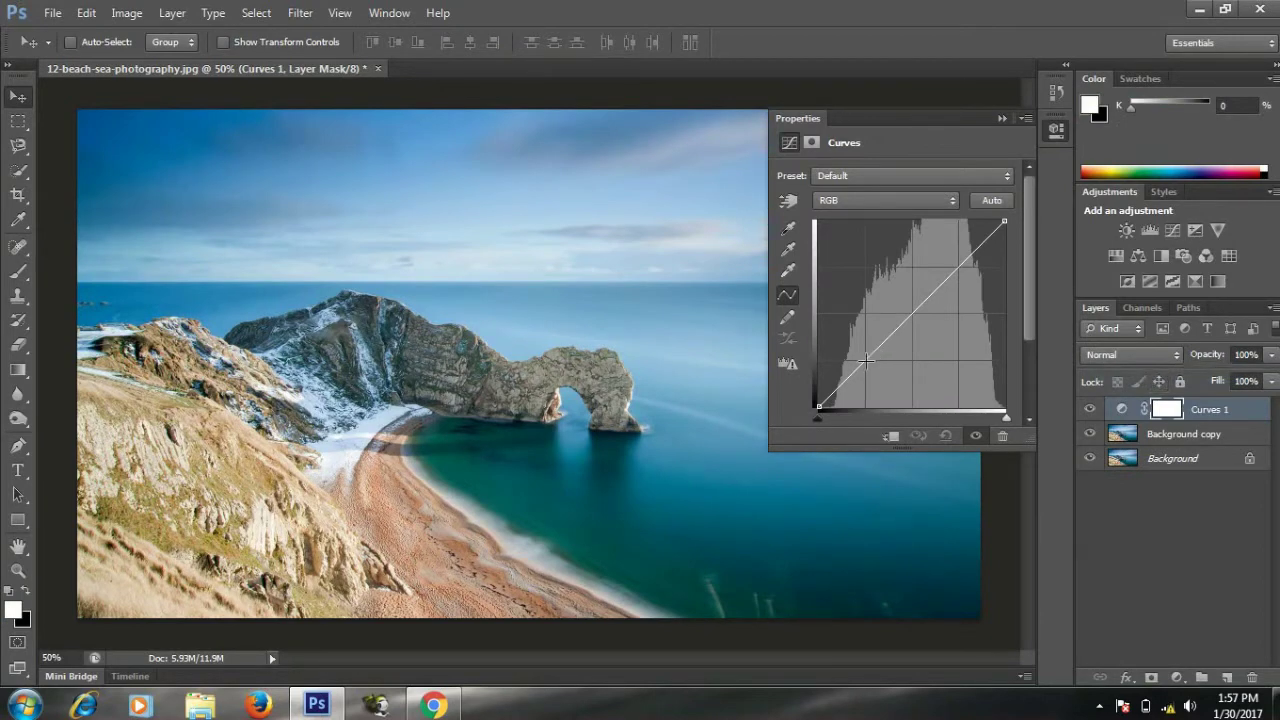
pyautogui.moveTo(866, 360); pyautogui.dragTo(864, 370)
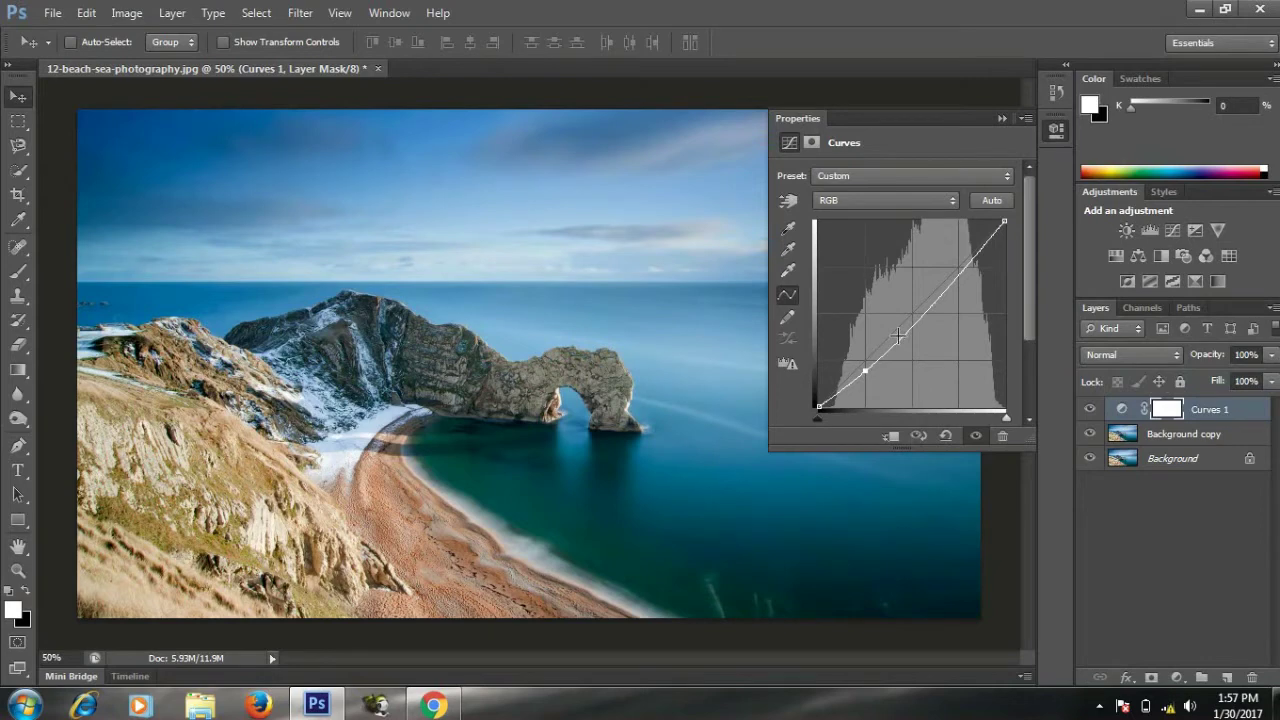
pyautogui.moveTo(910, 322); pyautogui.dragTo(913, 302)
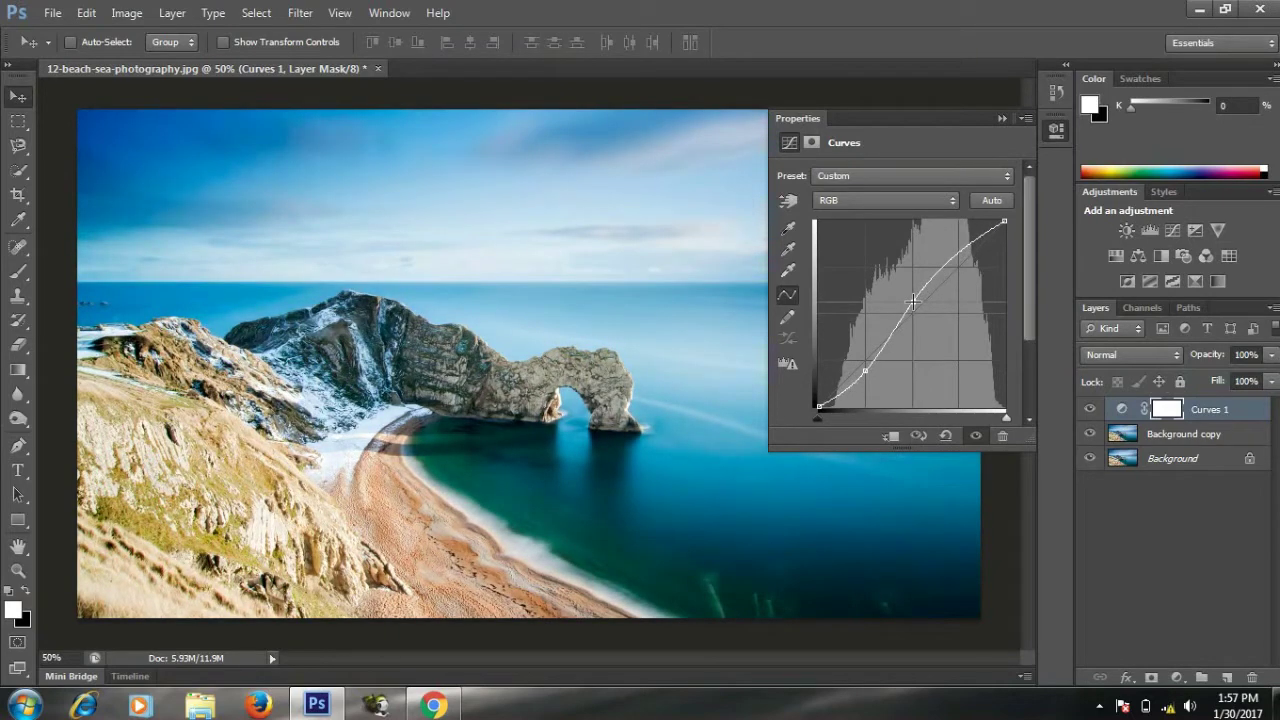
pyautogui.moveTo(913, 302); pyautogui.dragTo(910, 300)
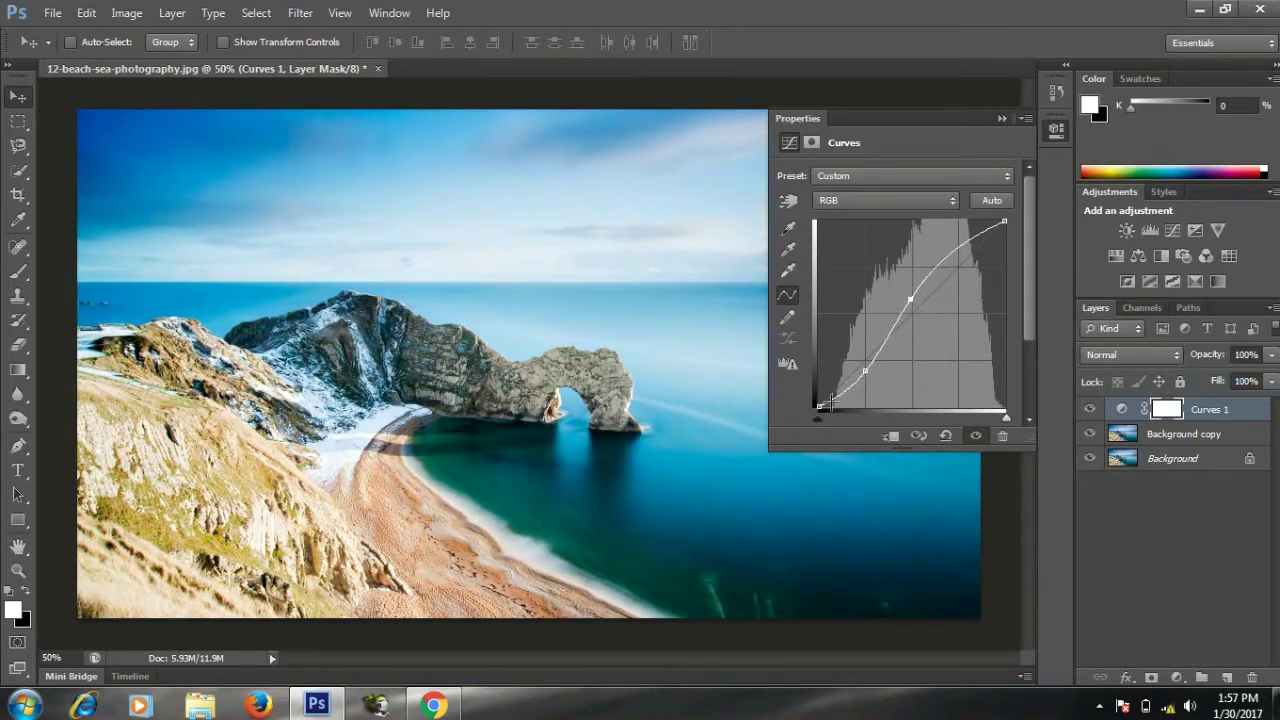
pyautogui.moveTo(816, 404)
pyautogui.mouseDown()
pyautogui.moveTo(840, 408)
pyautogui.moveTo(792, 370)
pyautogui.moveTo(841, 410)
pyautogui.mouseUp()
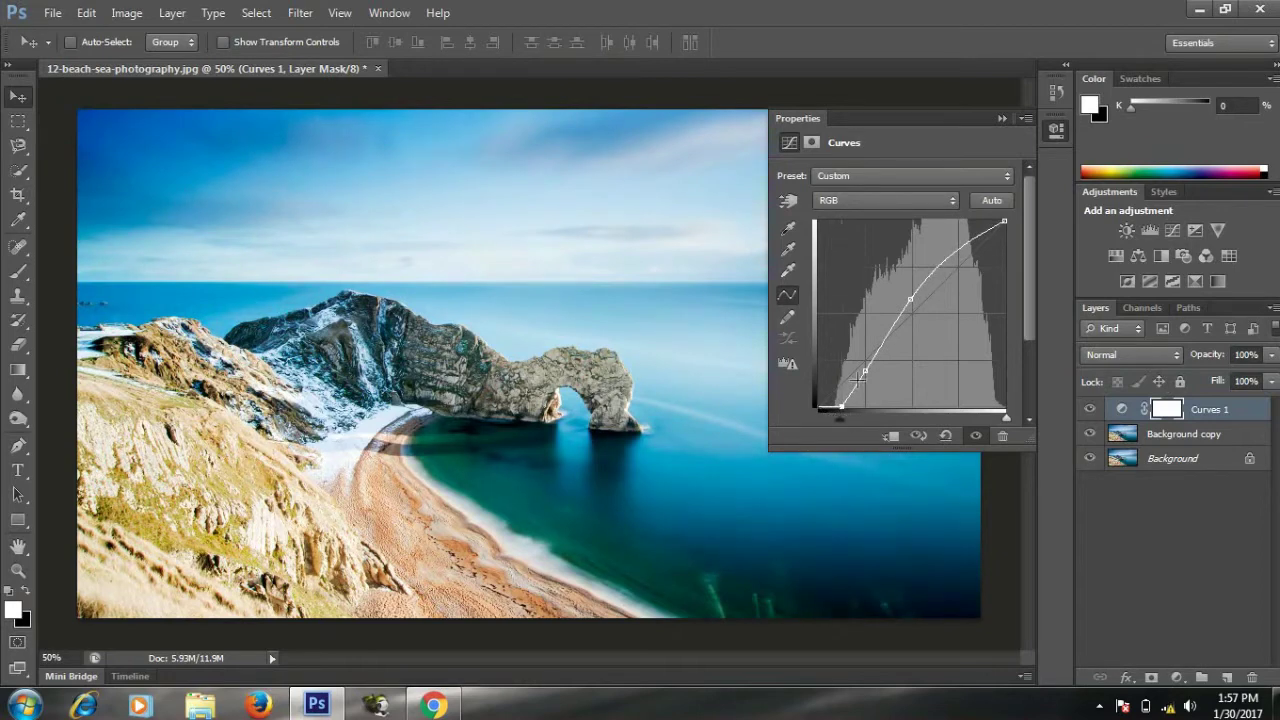
# - Raise the shadow end of the Red channel curve to warm the darker tones
pyautogui.click(860, 199)
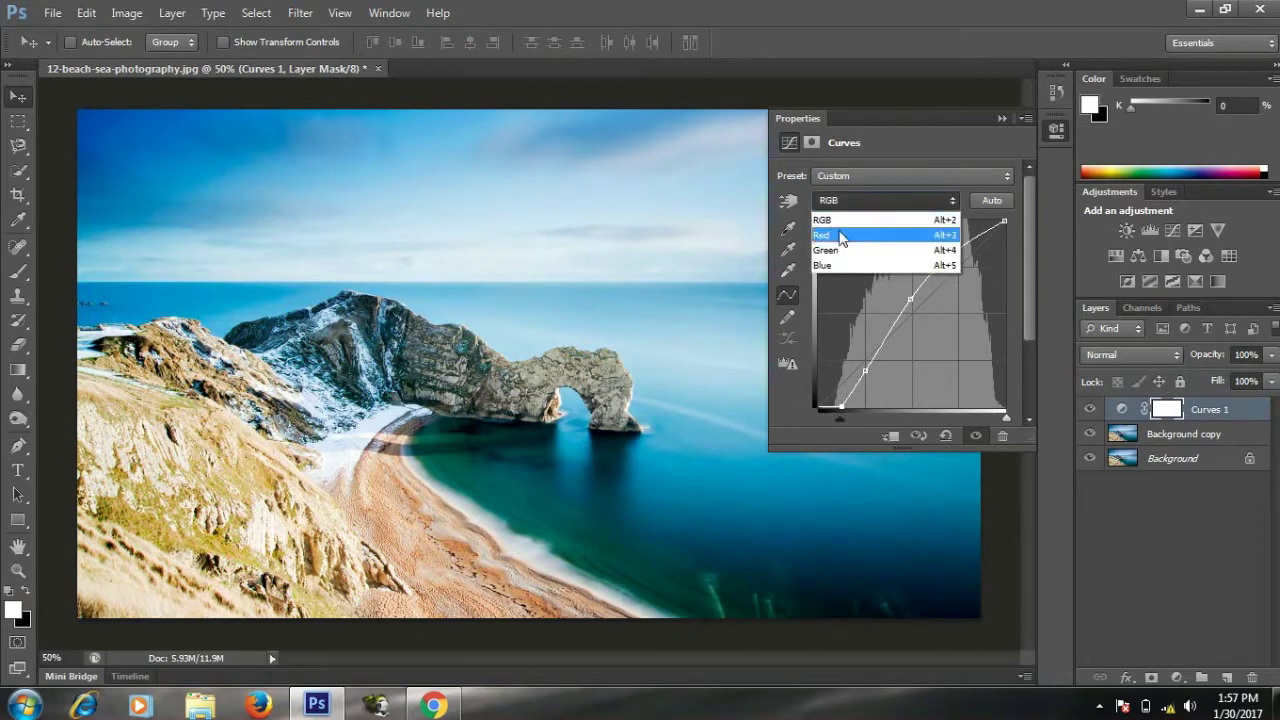
pyautogui.click(840, 236)
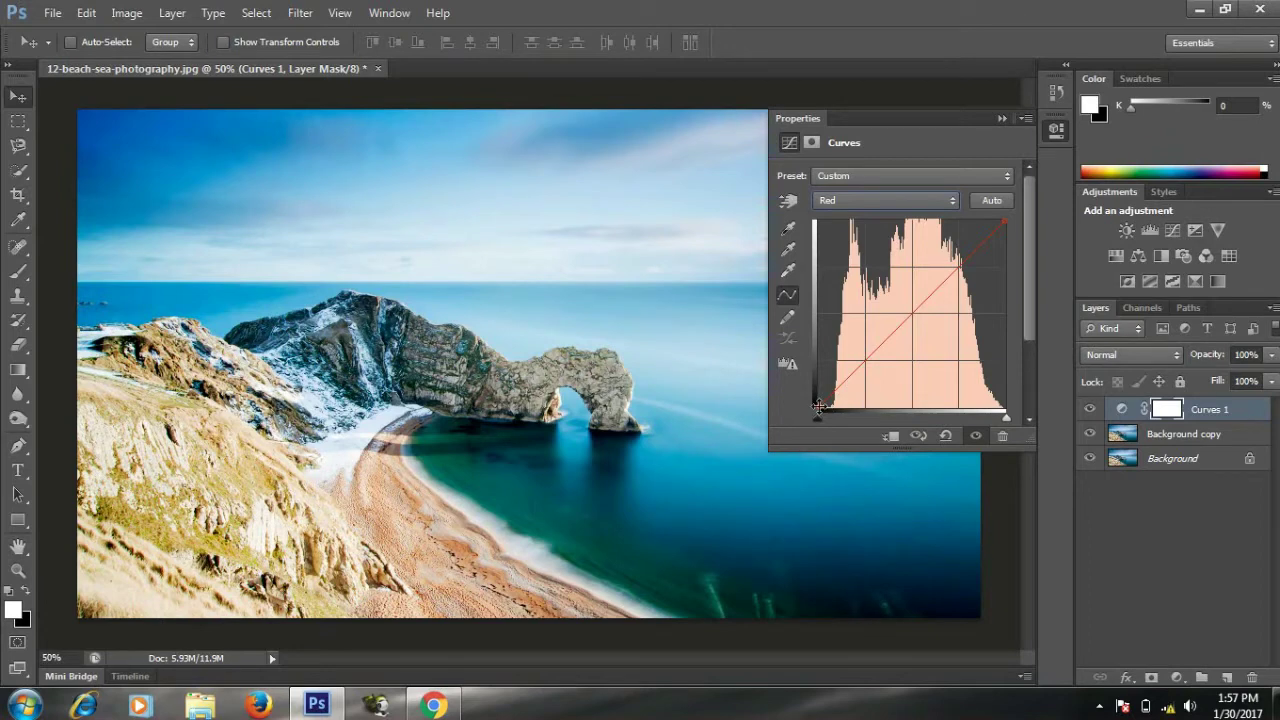
pyautogui.moveTo(818, 406); pyautogui.dragTo(804, 386)
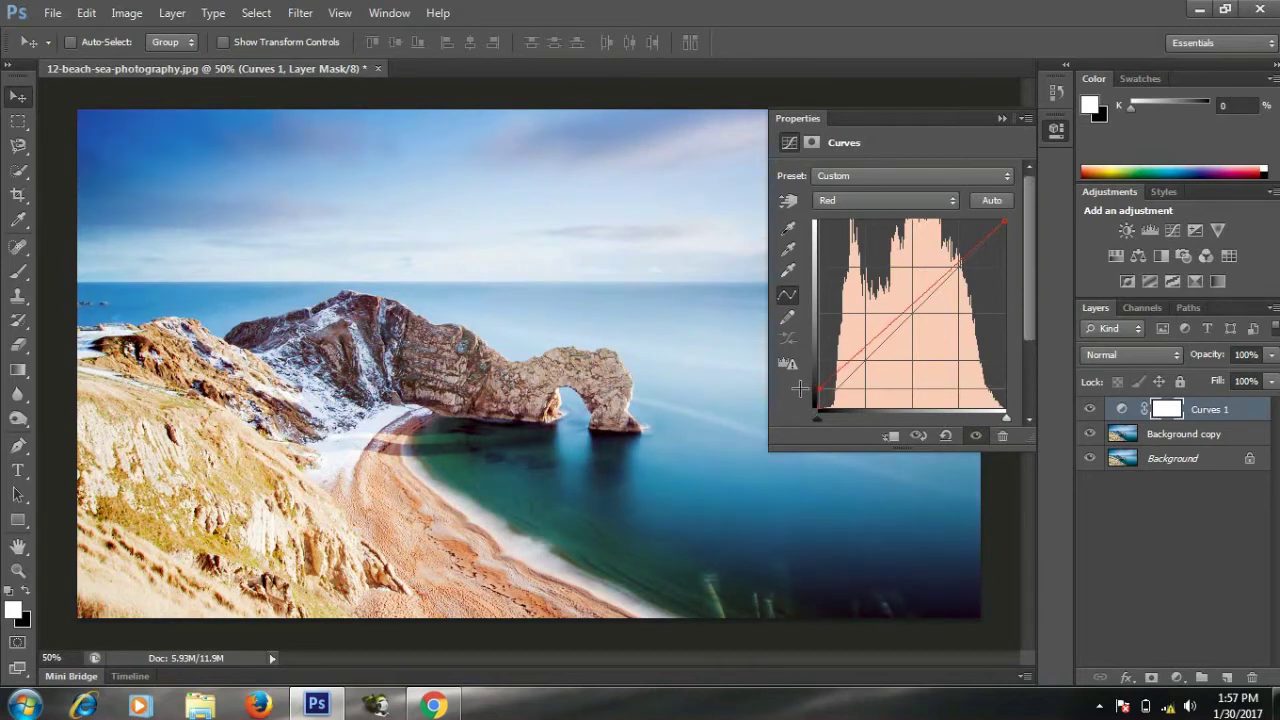
pyautogui.click(869, 202)
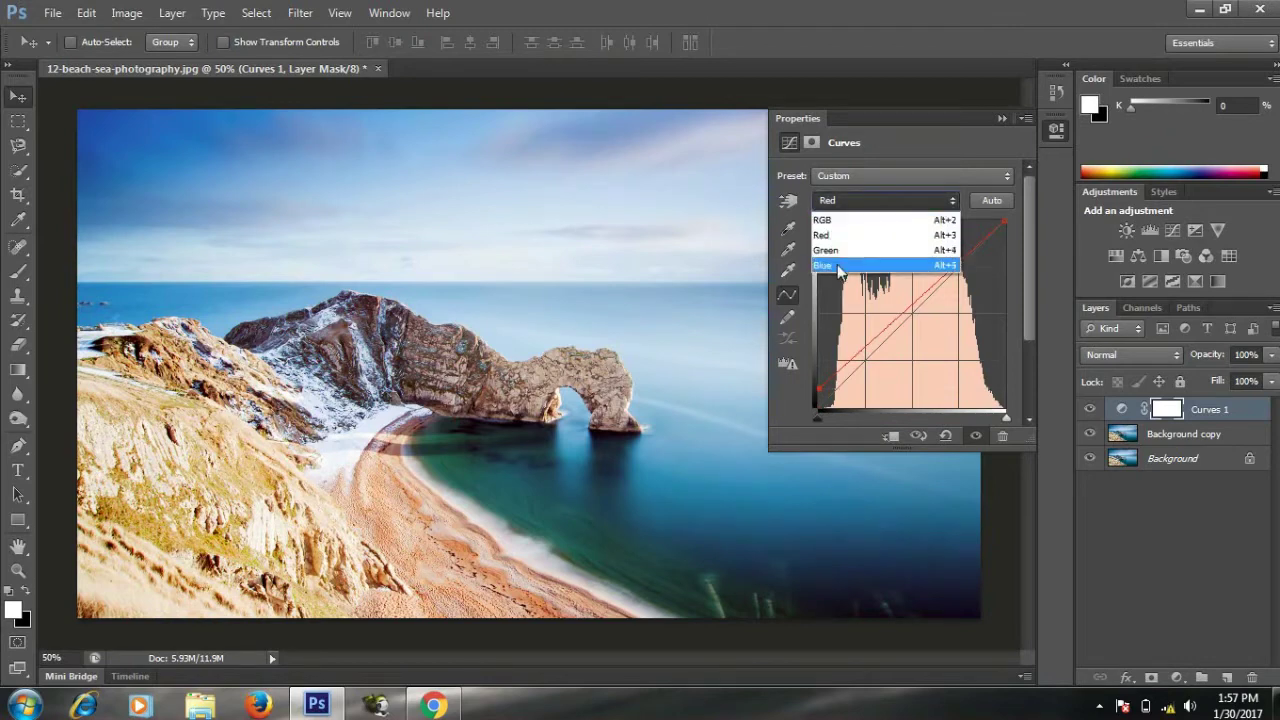
# - Shape the Blue curve: black point inward, highlights lowered, shadows slightly raised, then collapse Properties
pyautogui.click(840, 266)
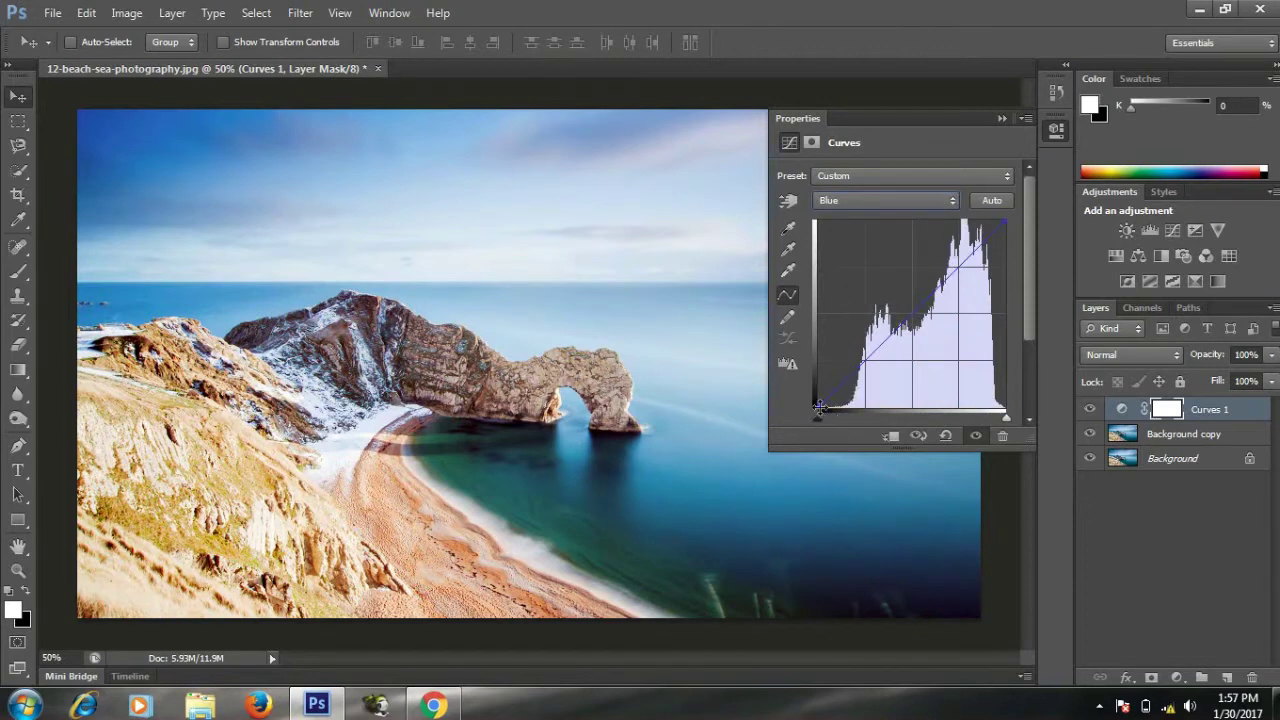
pyautogui.moveTo(820, 411)
pyautogui.mouseDown()
pyautogui.moveTo(835, 411)
pyautogui.moveTo(801, 389)
pyautogui.mouseUp()
pyautogui.moveTo(1003, 220)
pyautogui.mouseDown()
pyautogui.moveTo(1036, 292)
pyautogui.moveTo(1033, 276)
pyautogui.mouseUp()
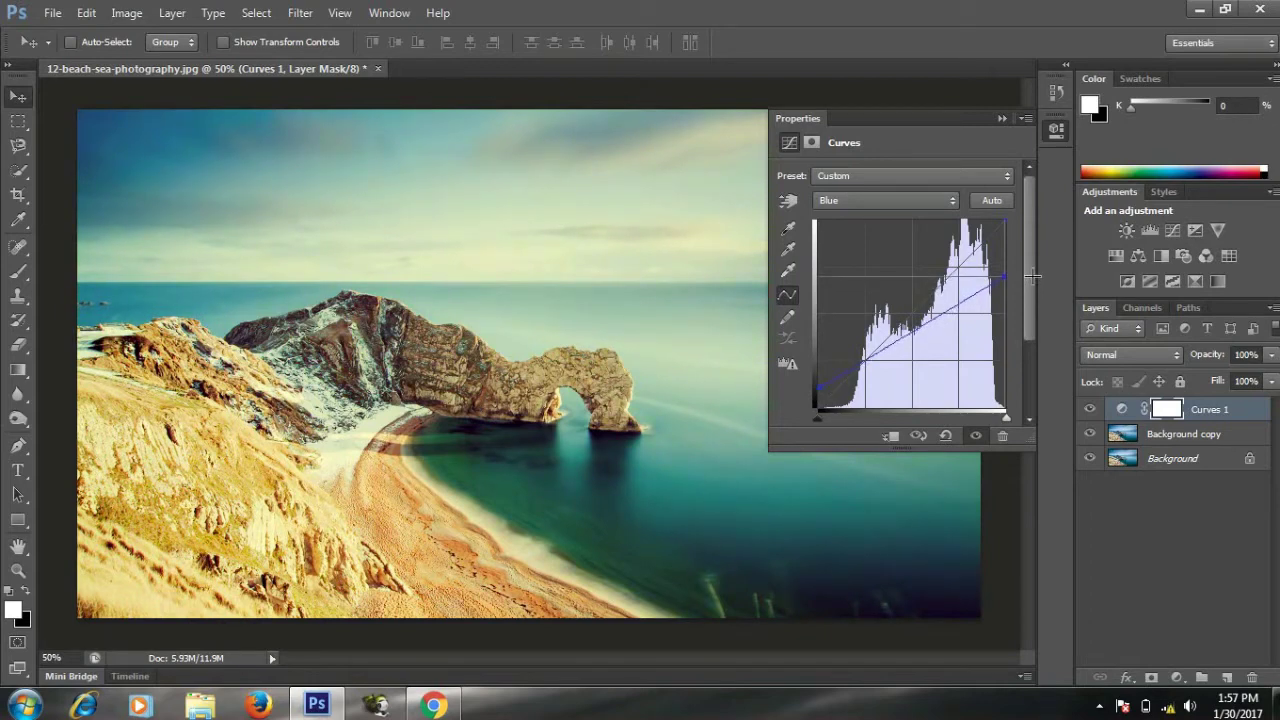
pyautogui.moveTo(819, 387); pyautogui.dragTo(820, 386)
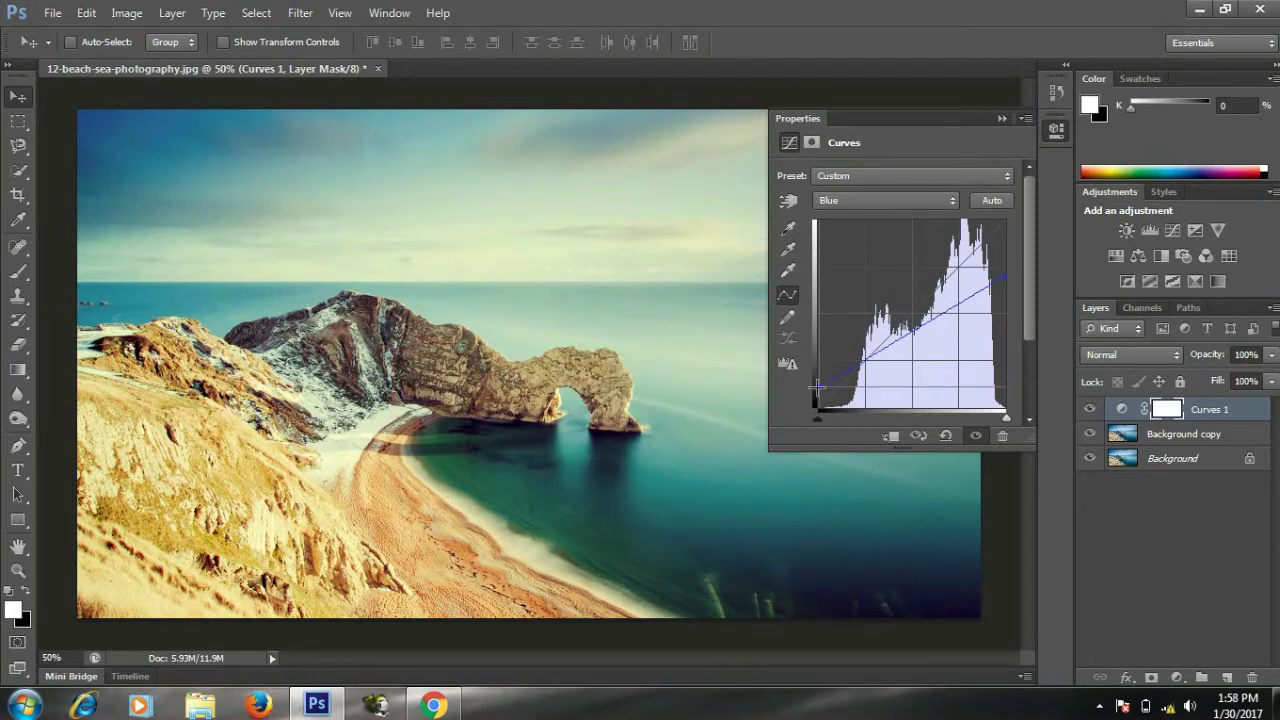
pyautogui.click(998, 120)
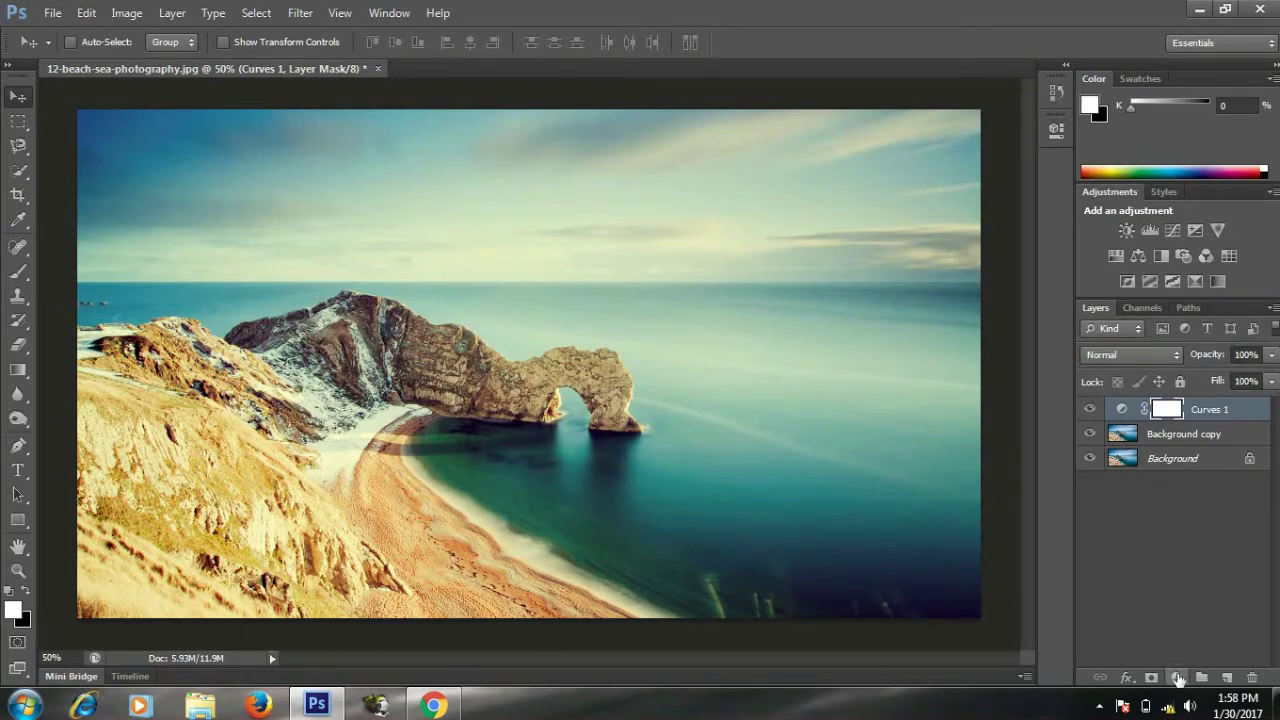
# - Add a Solid Color fill layer in navy, hex 75 (R 0, G 0, B 117)
pyautogui.click(1178, 678)
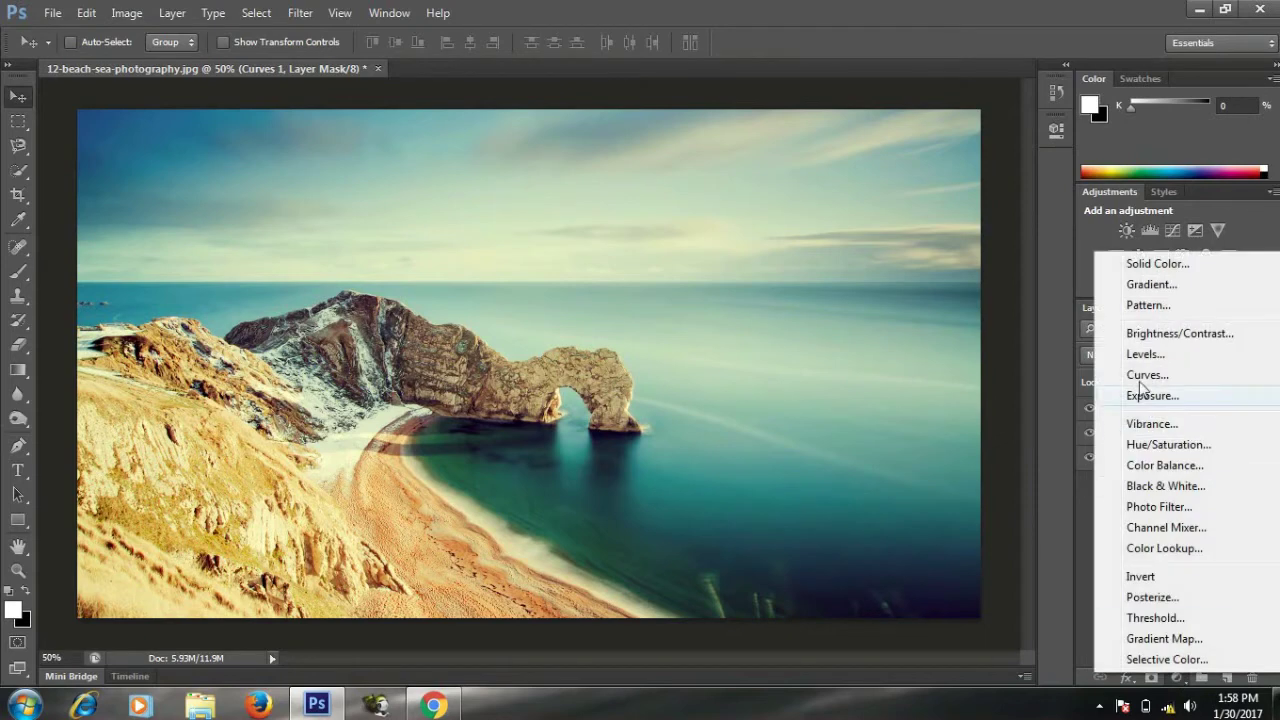
pyautogui.click(1197, 264)
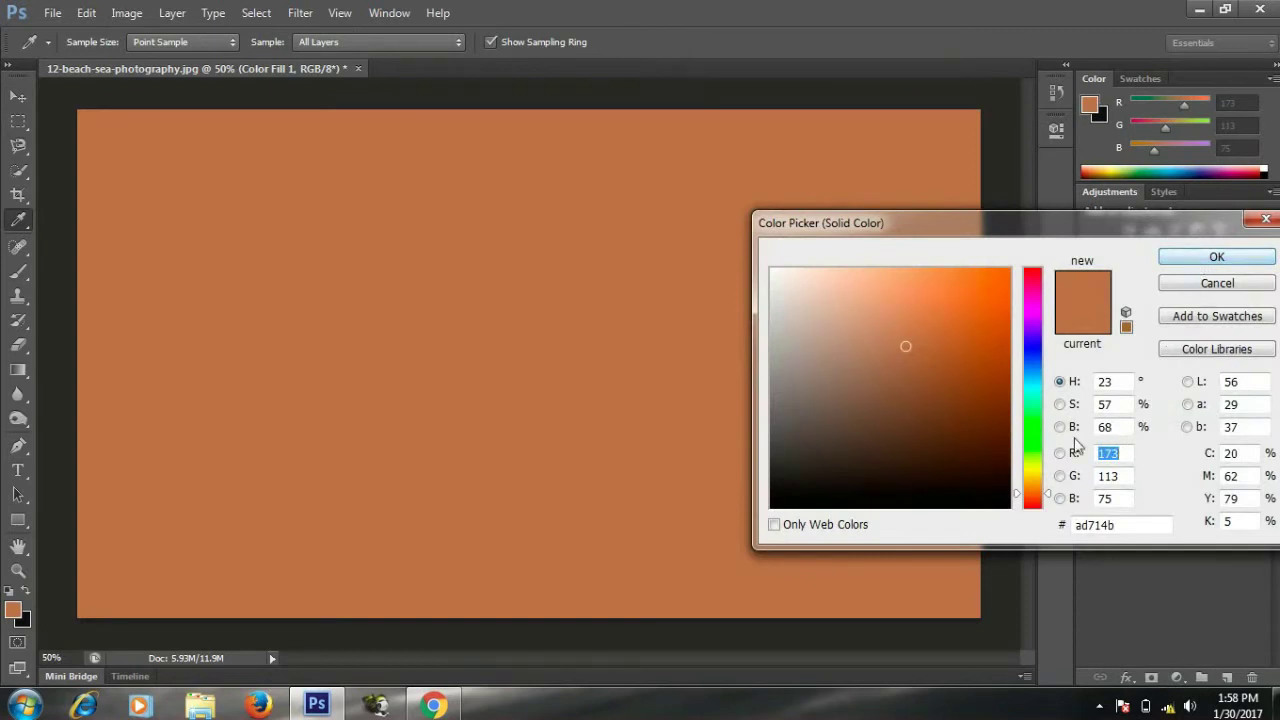
pyautogui.click(1034, 352)
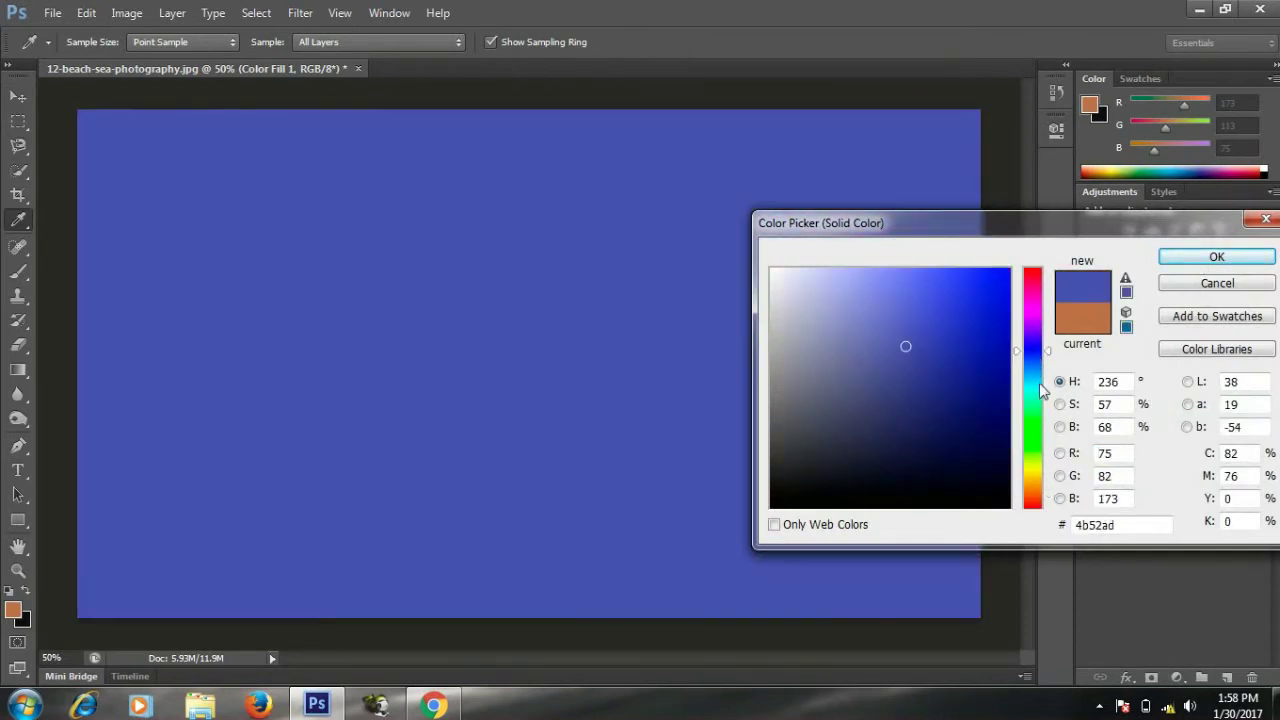
pyautogui.click(1127, 527)
pyautogui.doubleClick(1133, 526)
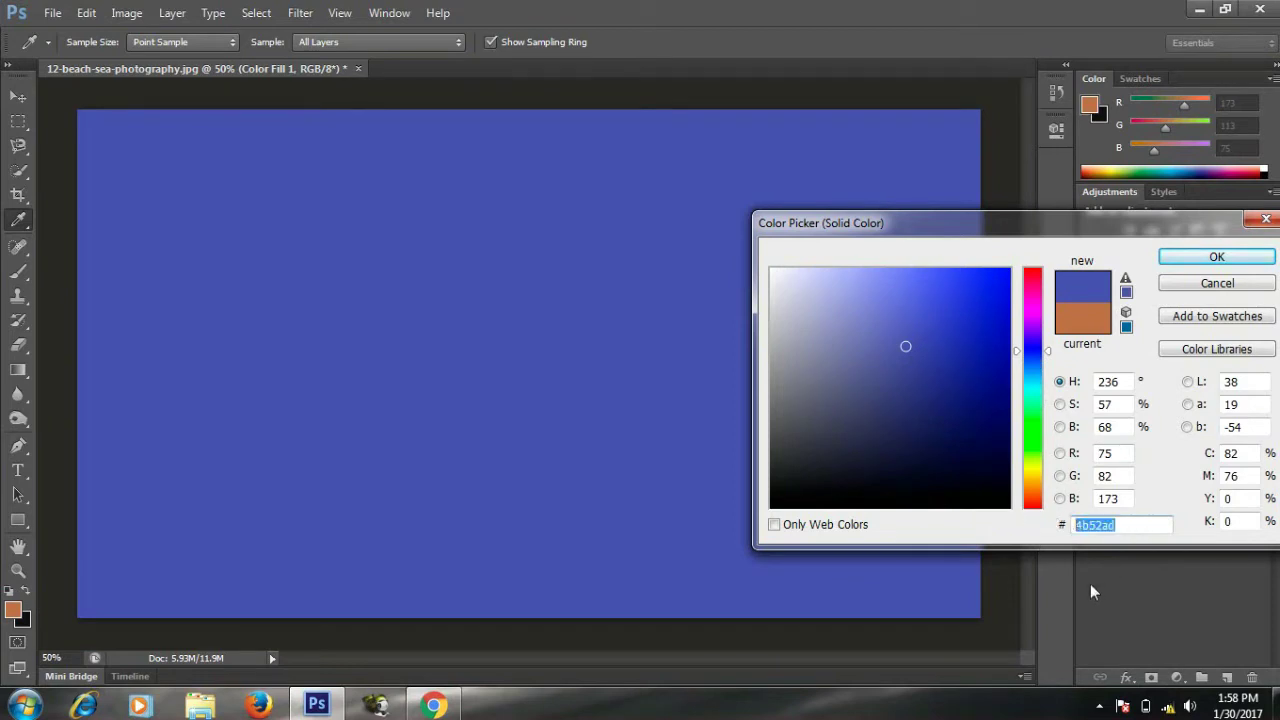
pyautogui.write('7')
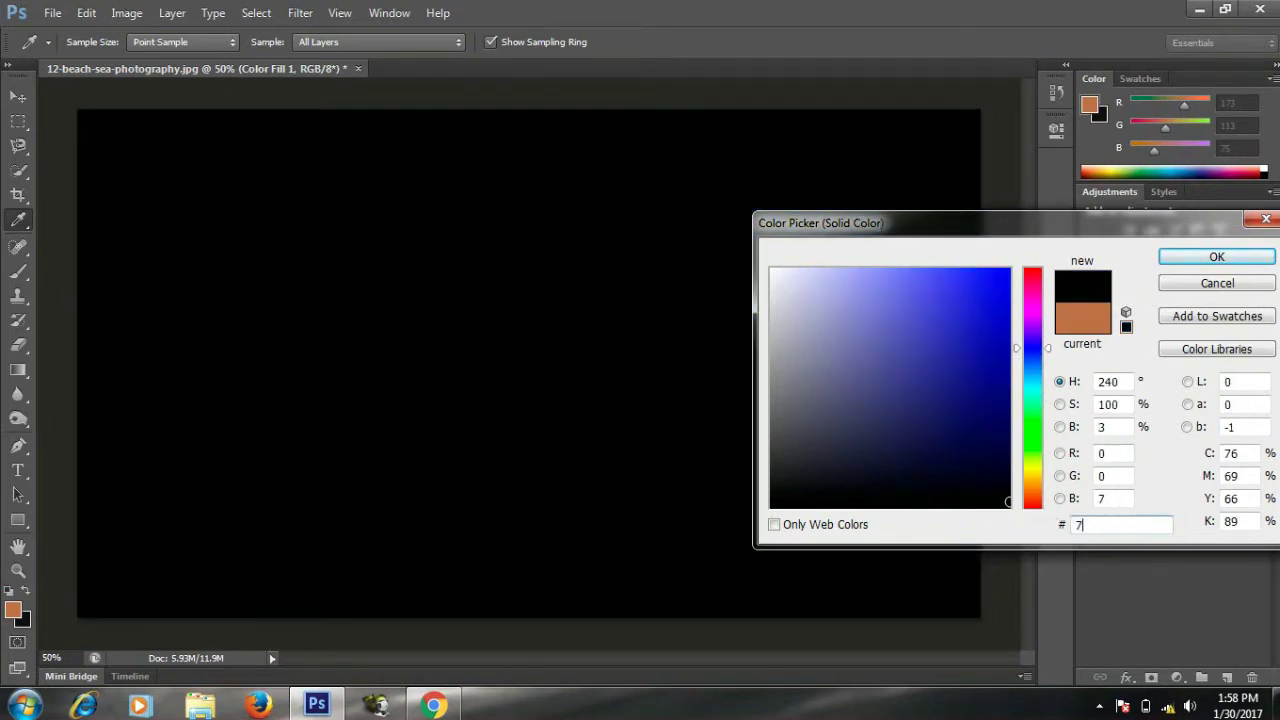
pyautogui.write('5')
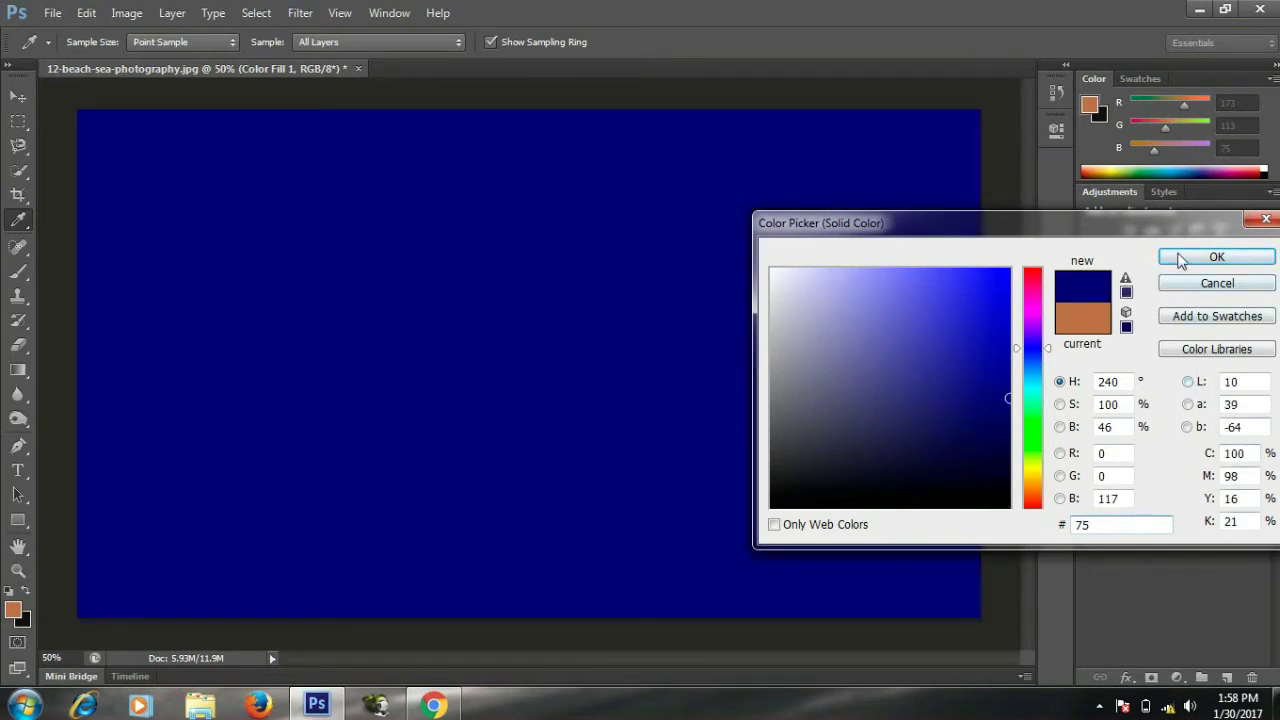
pyautogui.write('5')
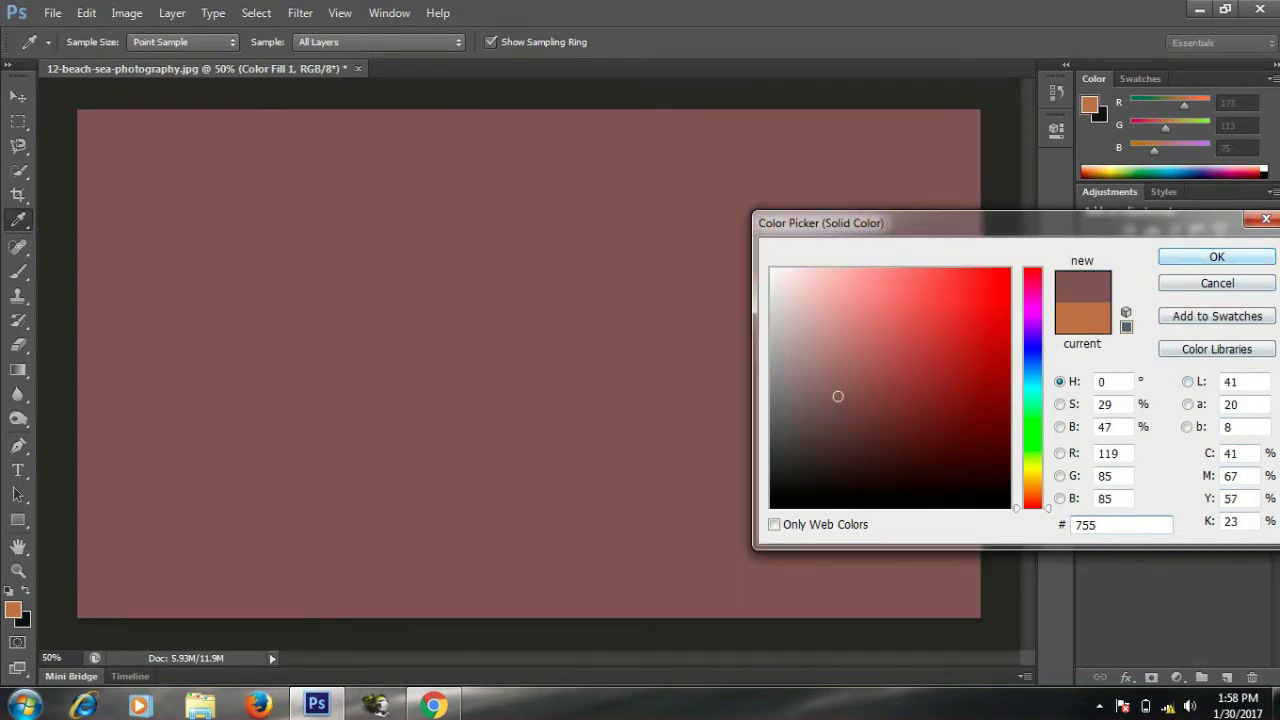
pyautogui.press('BackSpace')
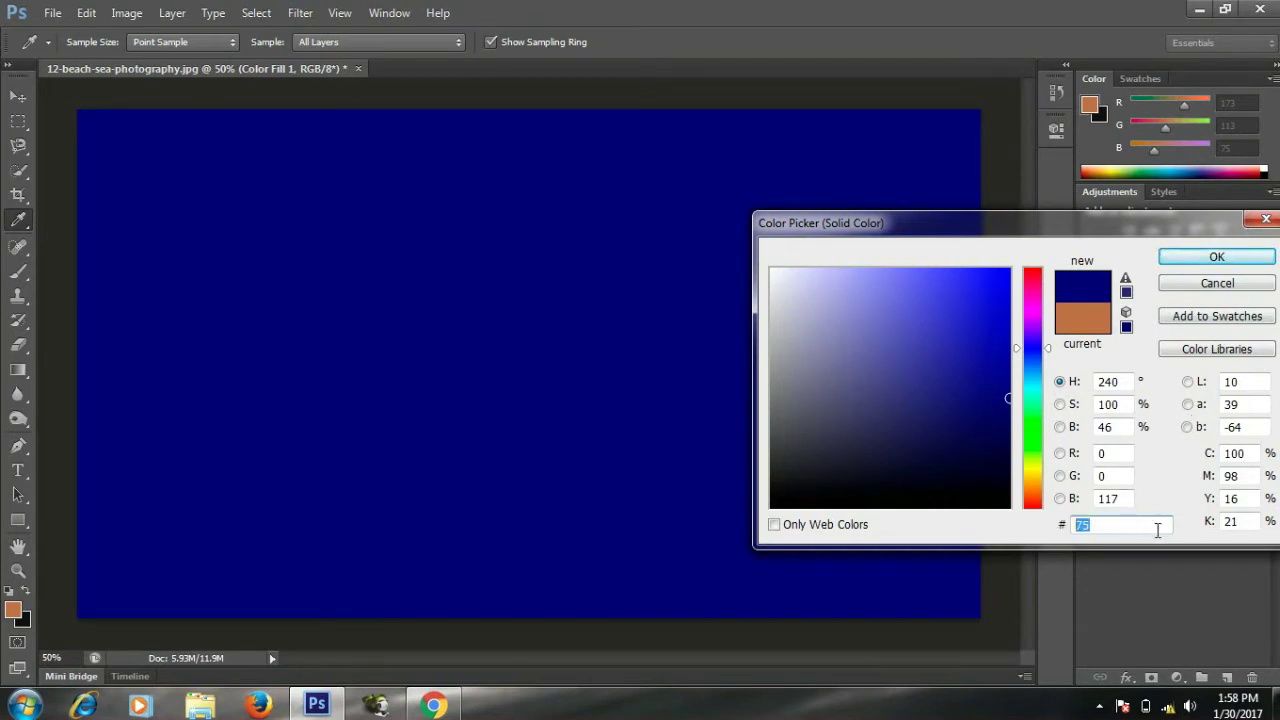
pyautogui.click(1157, 527)
pyautogui.click(1207, 260)
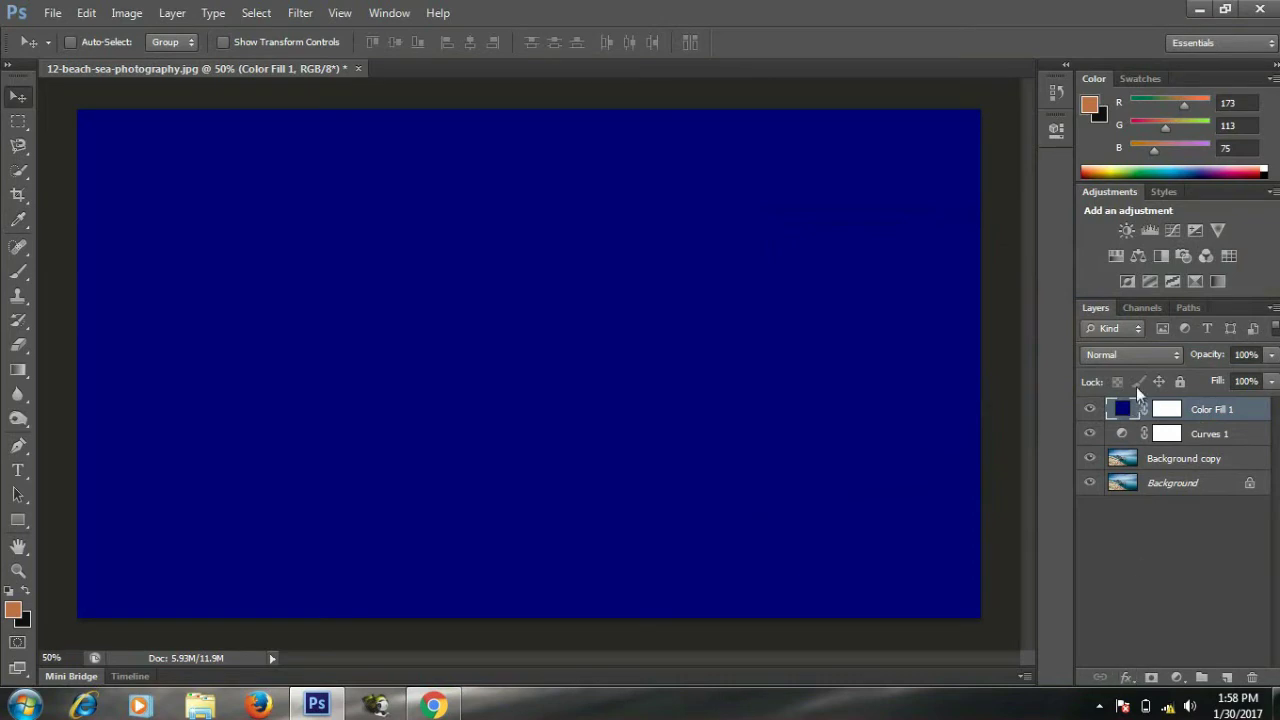
# - Set Color Fill 1 to Difference blend mode at 30% opacity
pyautogui.click(1133, 355)
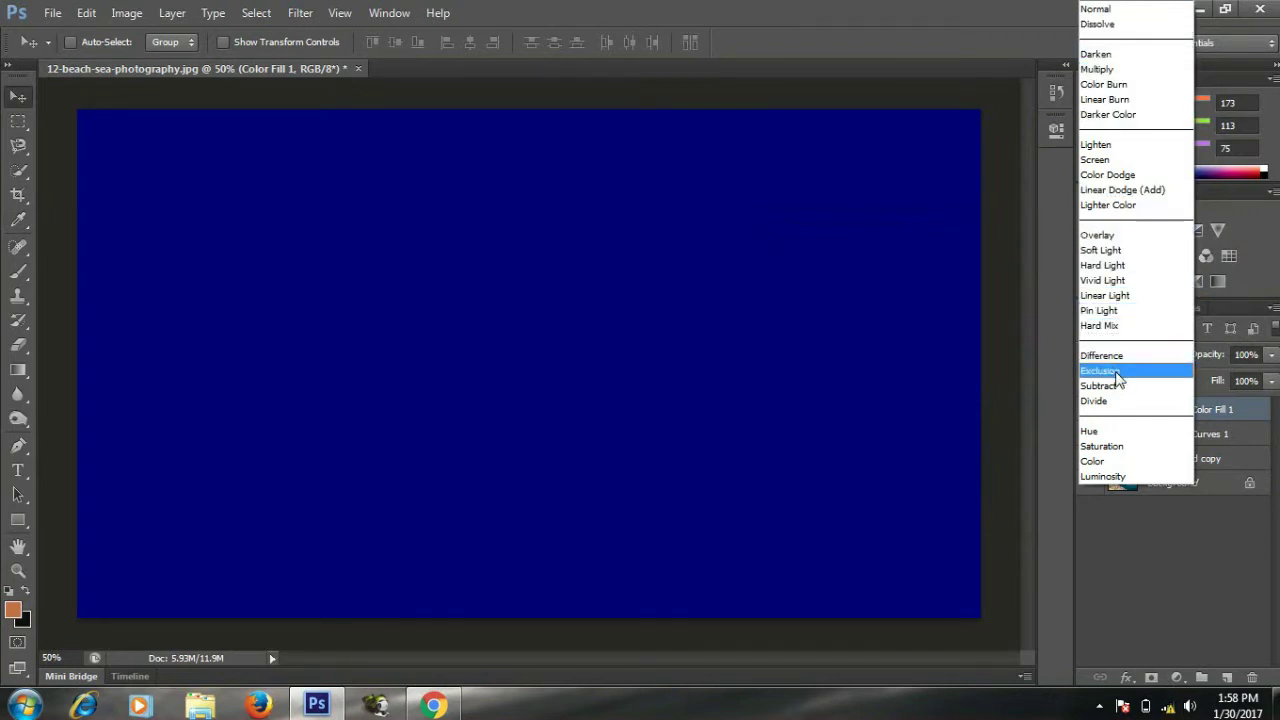
pyautogui.click(1117, 372)
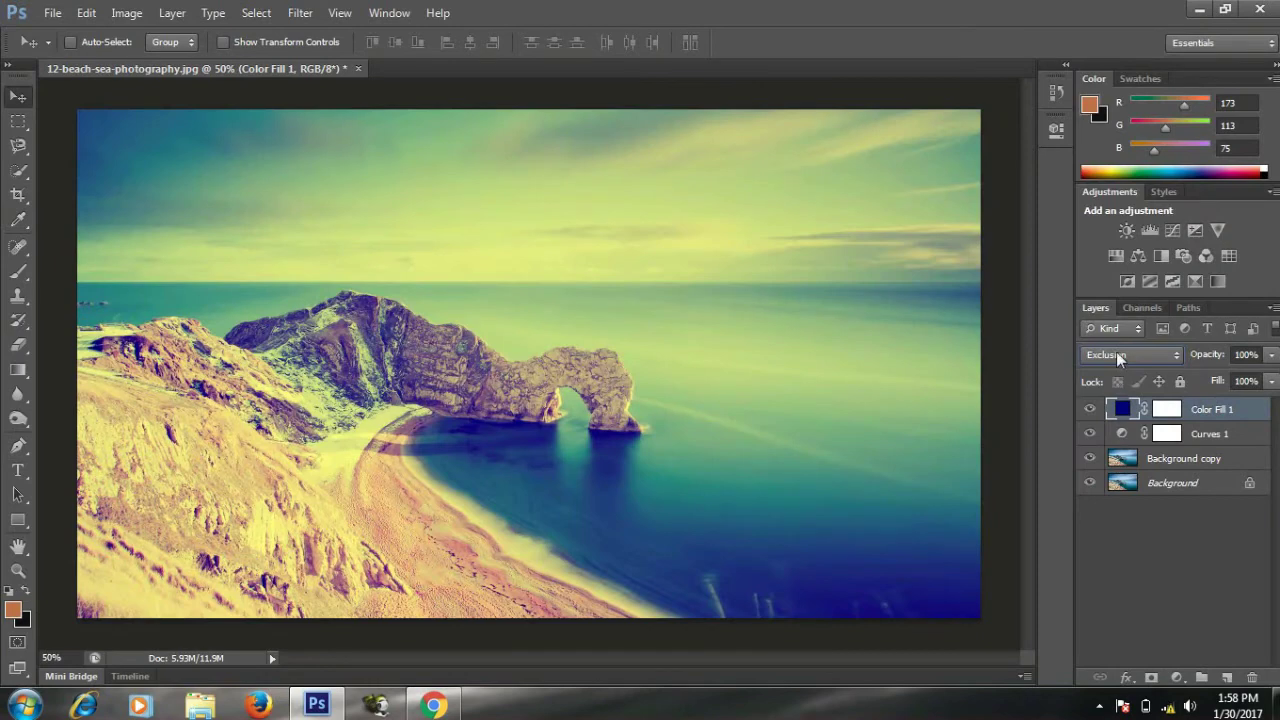
pyautogui.click(1117, 356)
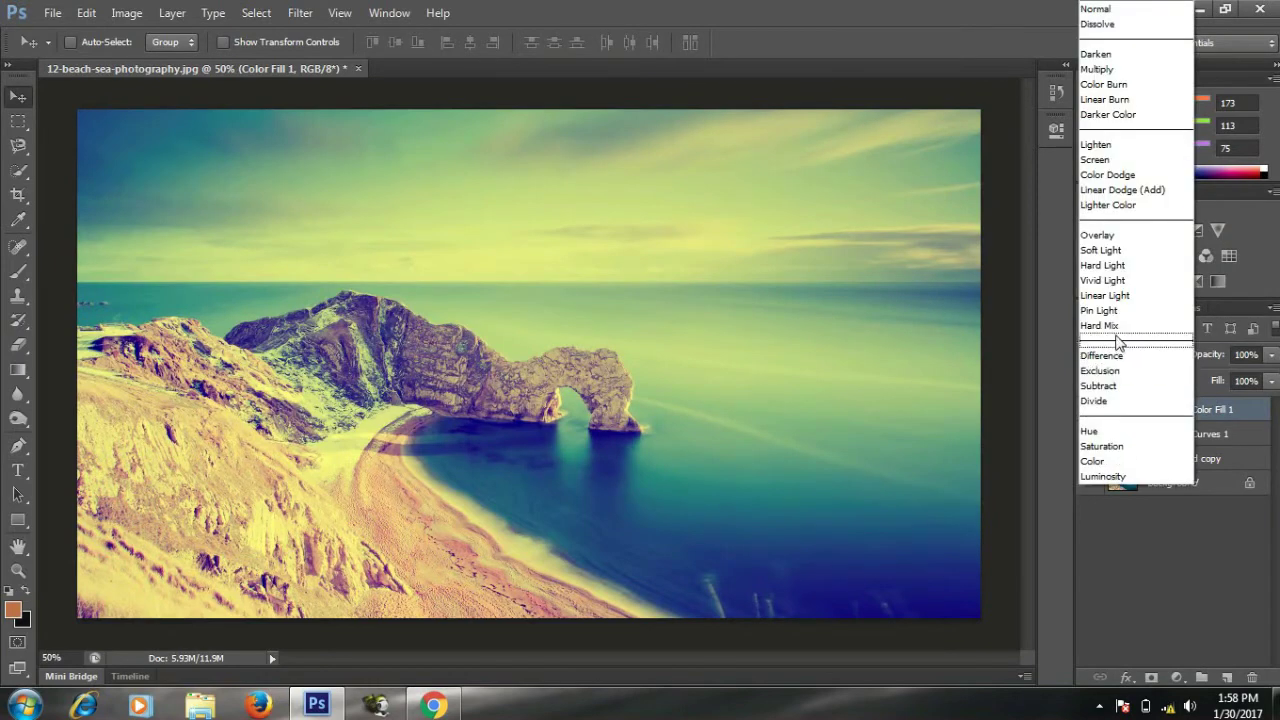
pyautogui.click(1110, 356)
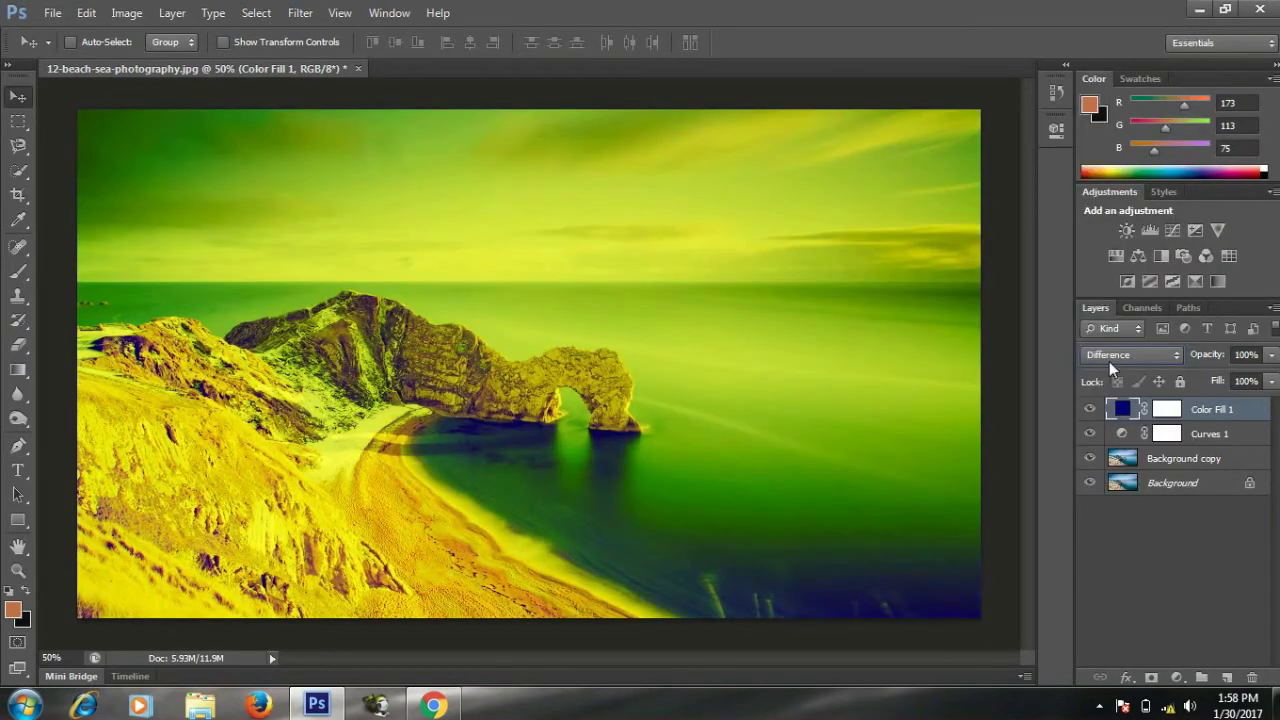
pyautogui.click(1208, 355)
pyautogui.moveTo(1218, 356); pyautogui.dragTo(1161, 369)
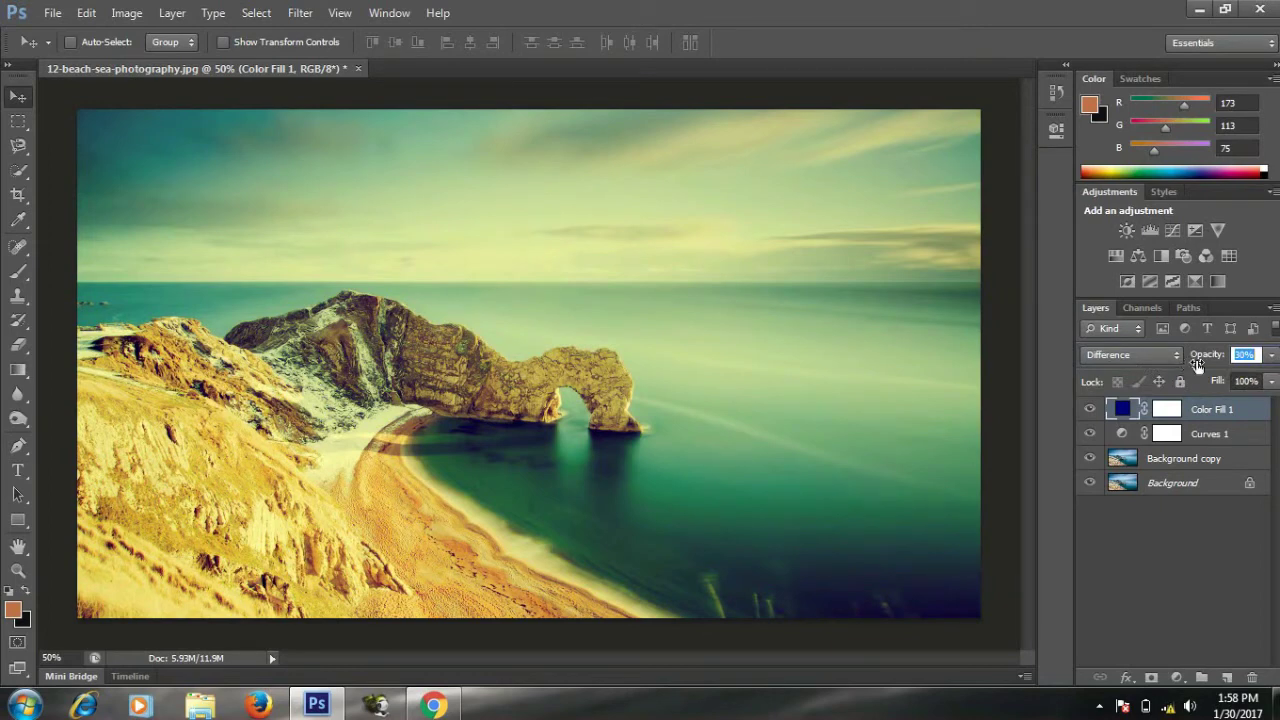
pyautogui.moveTo(1201, 362); pyautogui.dragTo(1207, 366)
pyautogui.click(1090, 409)
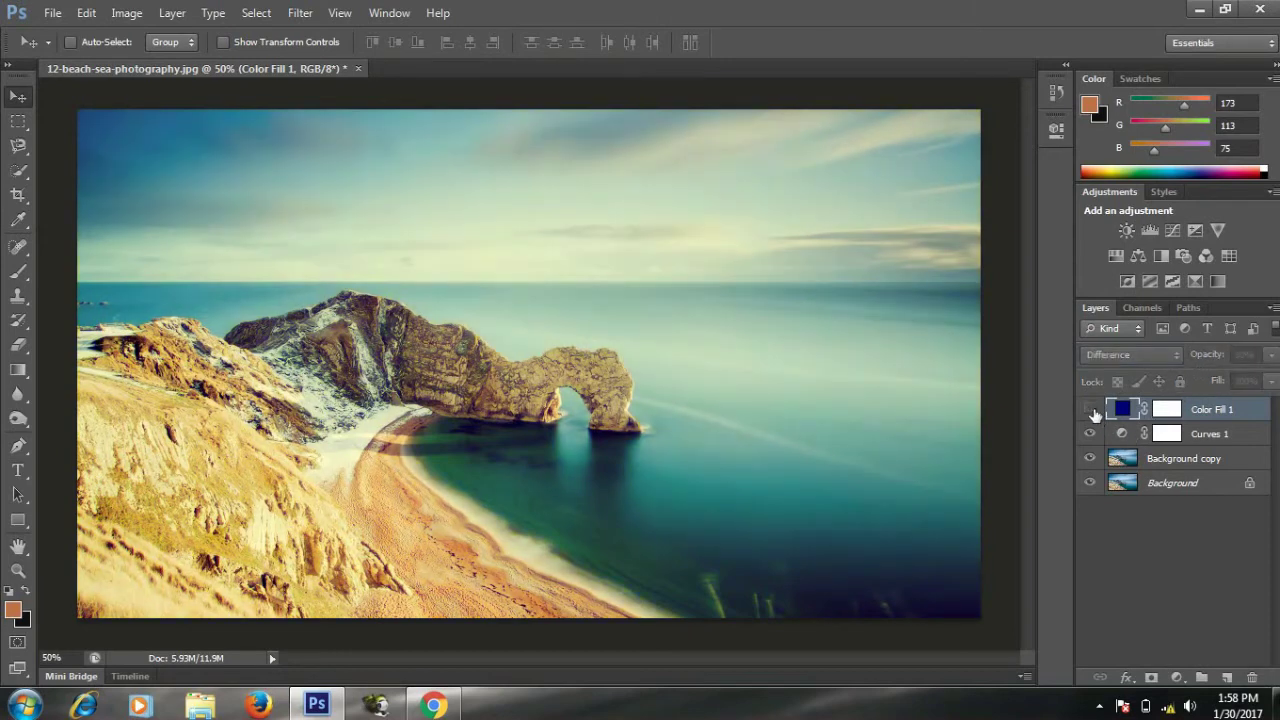
pyautogui.click(1090, 409)
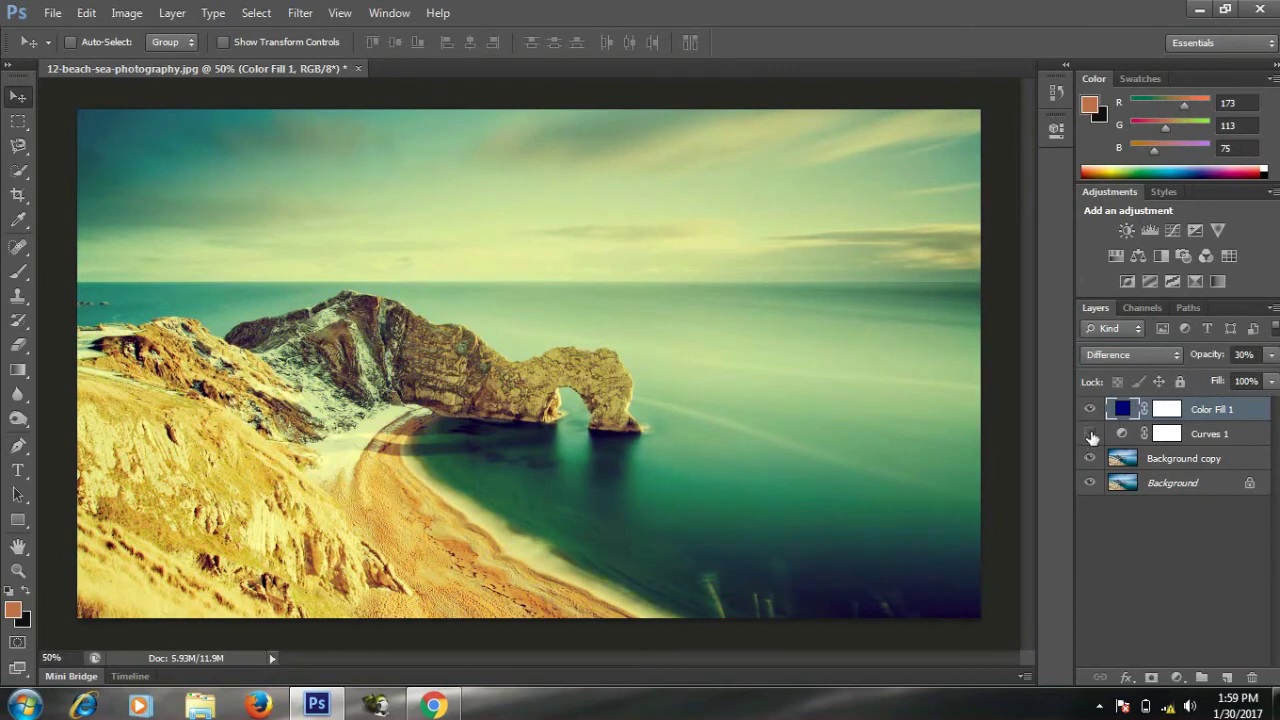
pyautogui.click(1090, 433)
pyautogui.click(1090, 409)
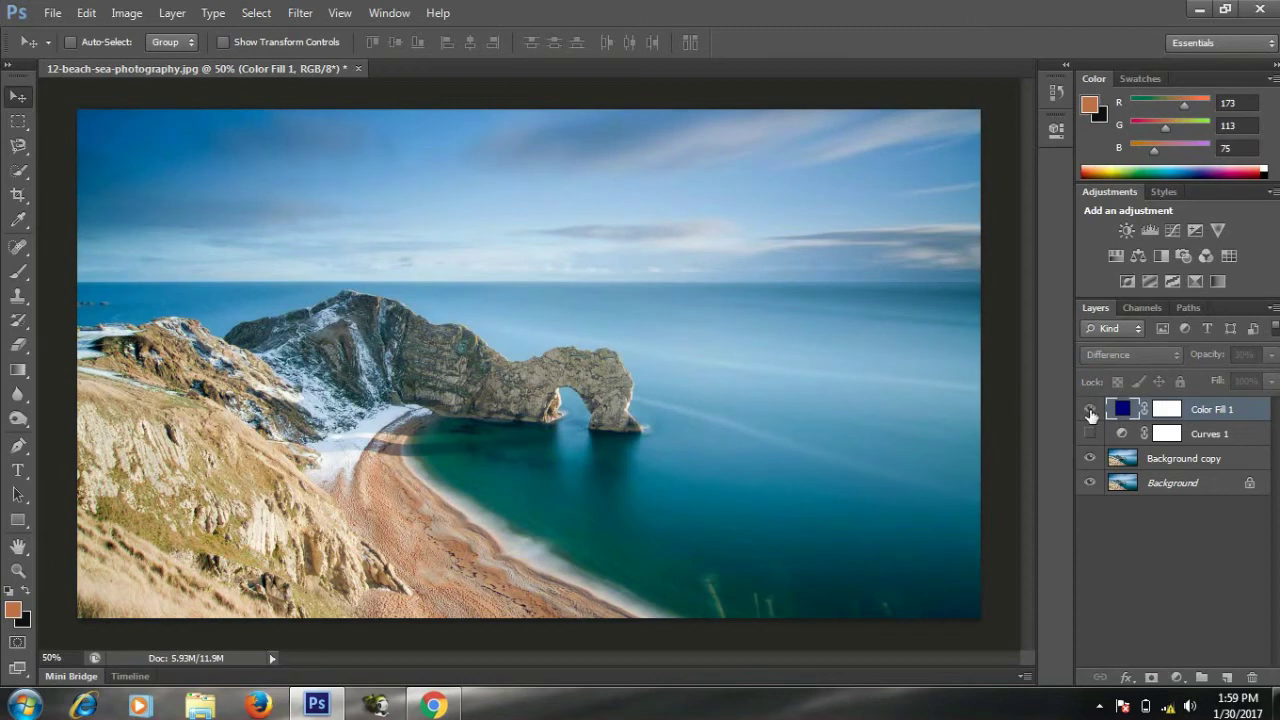
pyautogui.click(1090, 410)
pyautogui.click(1090, 435)
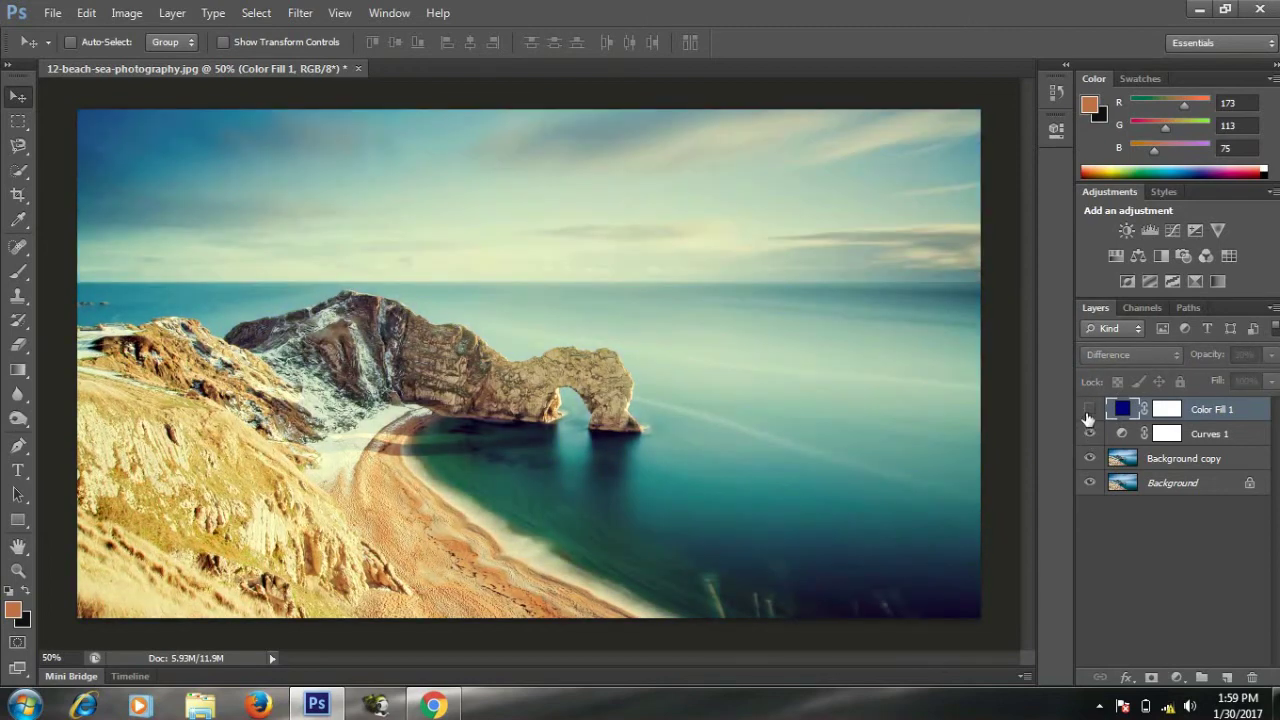
pyautogui.click(1089, 412)
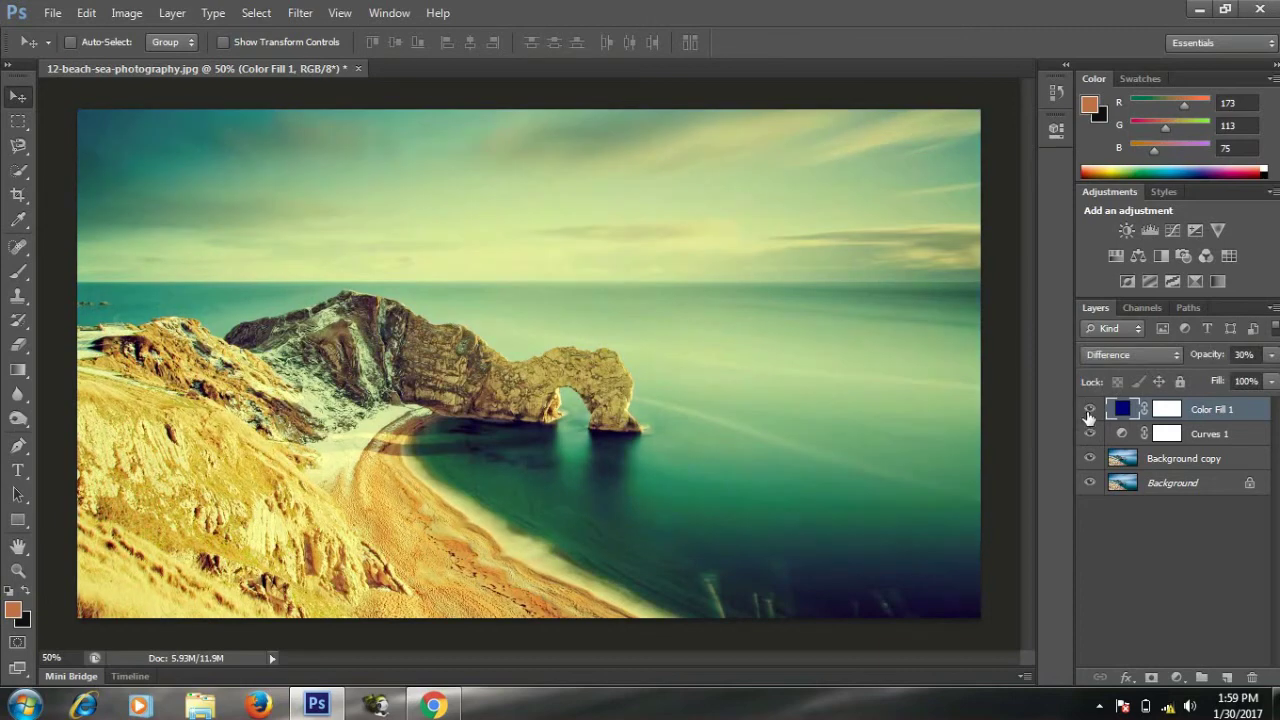
pyautogui.click(1089, 409)
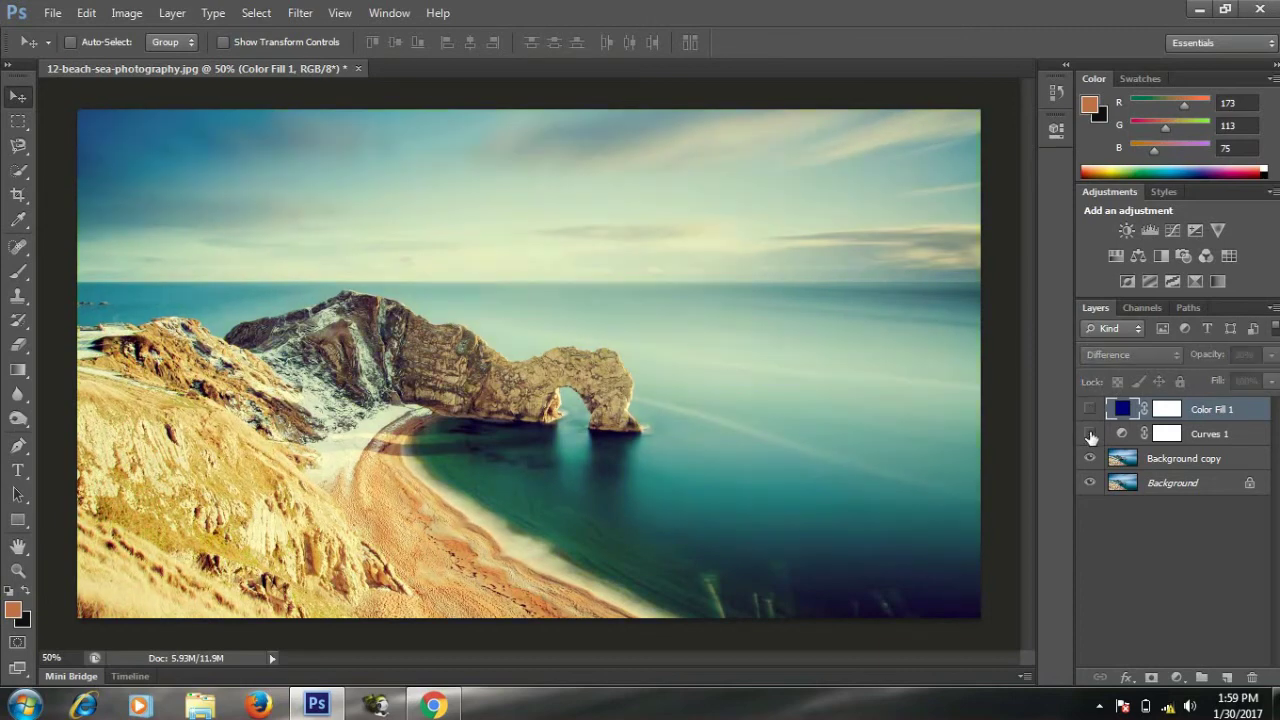
pyautogui.click(1090, 434)
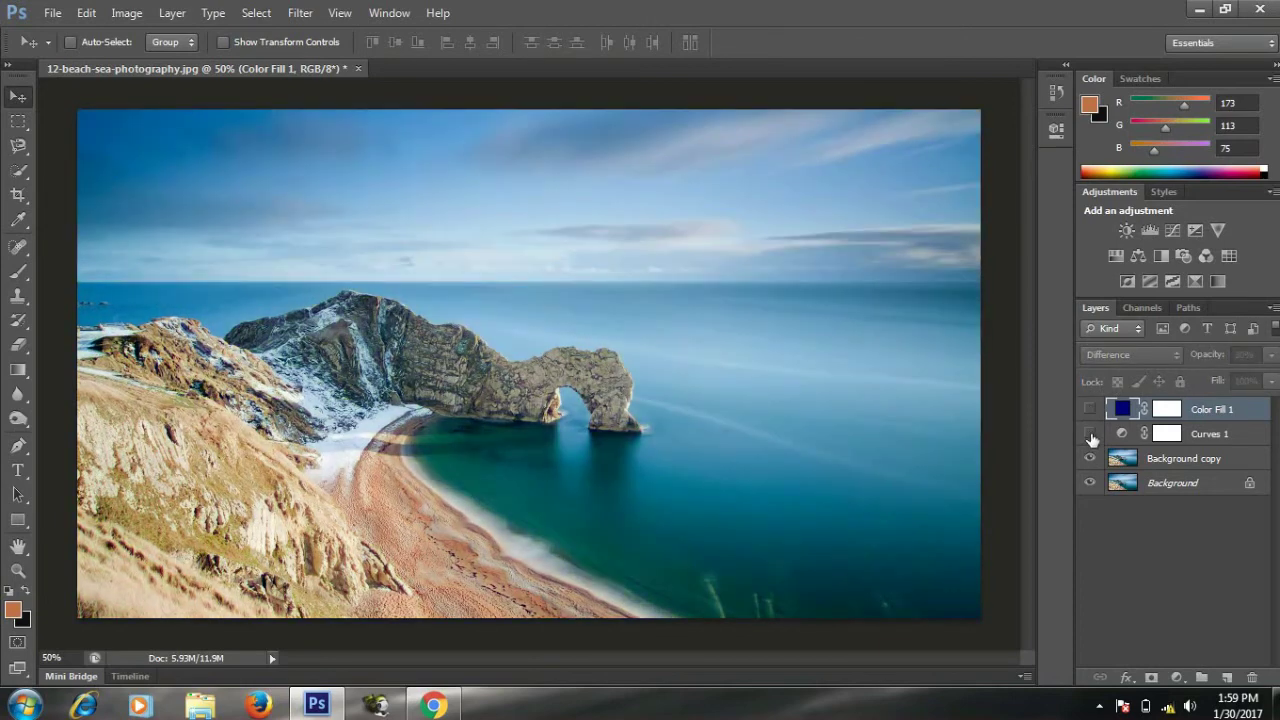
pyautogui.click(1090, 434)
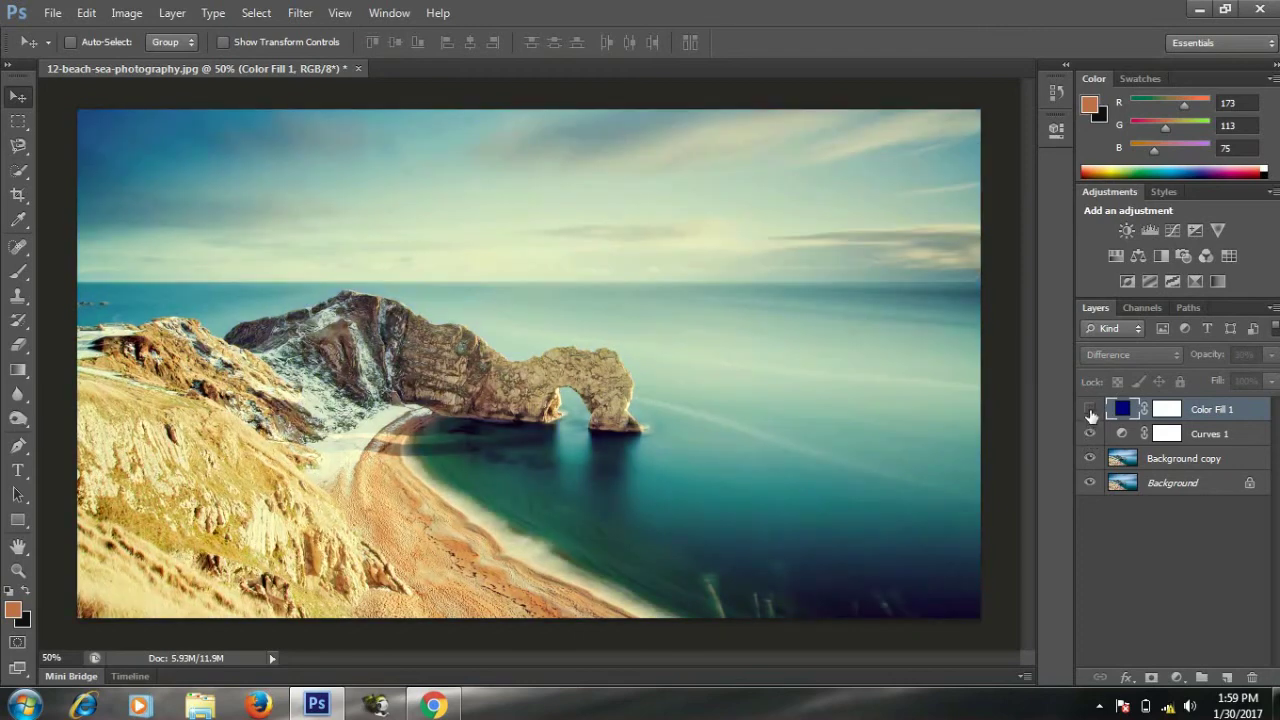
pyautogui.click(1089, 409)
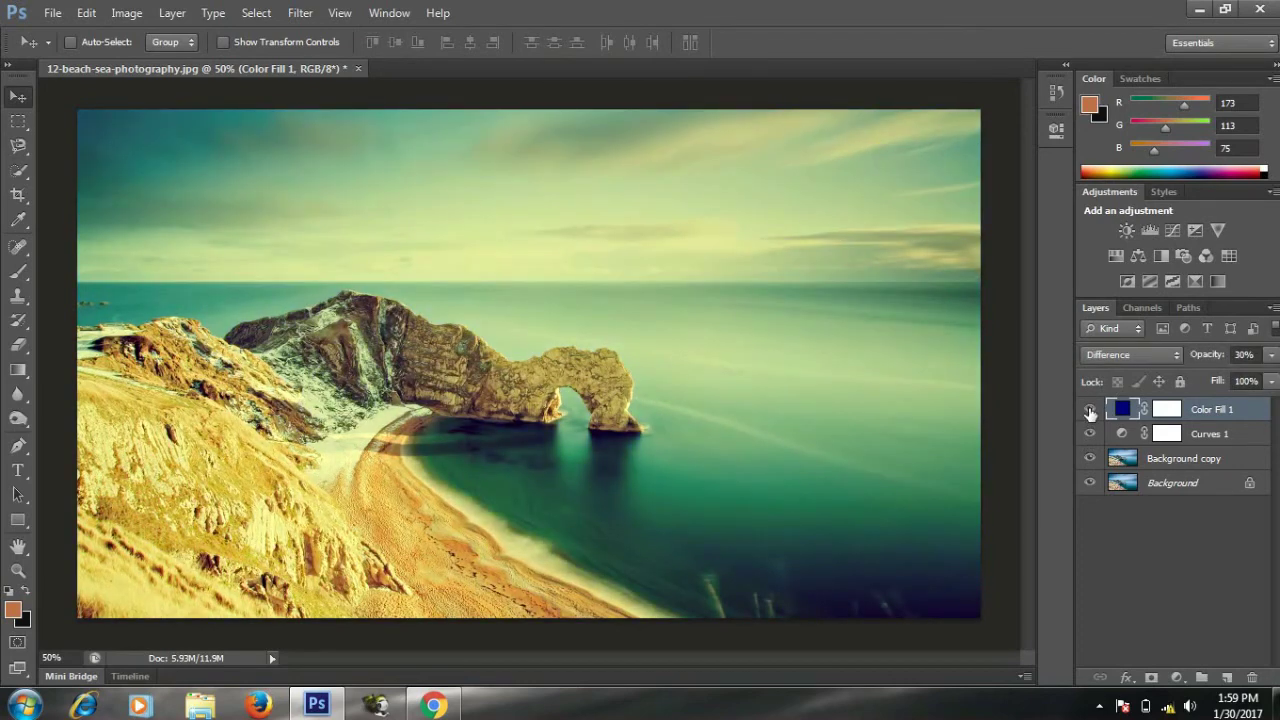